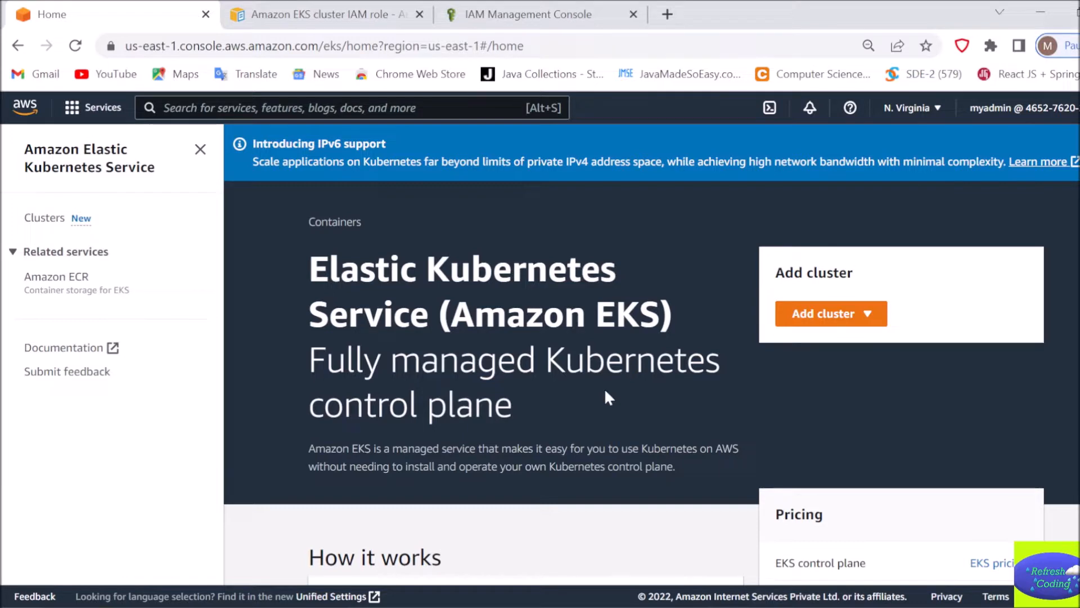
Start creating a new EKS cluster named mycluster with Kubernetes version 1.22
click(840, 316)
click(804, 339)
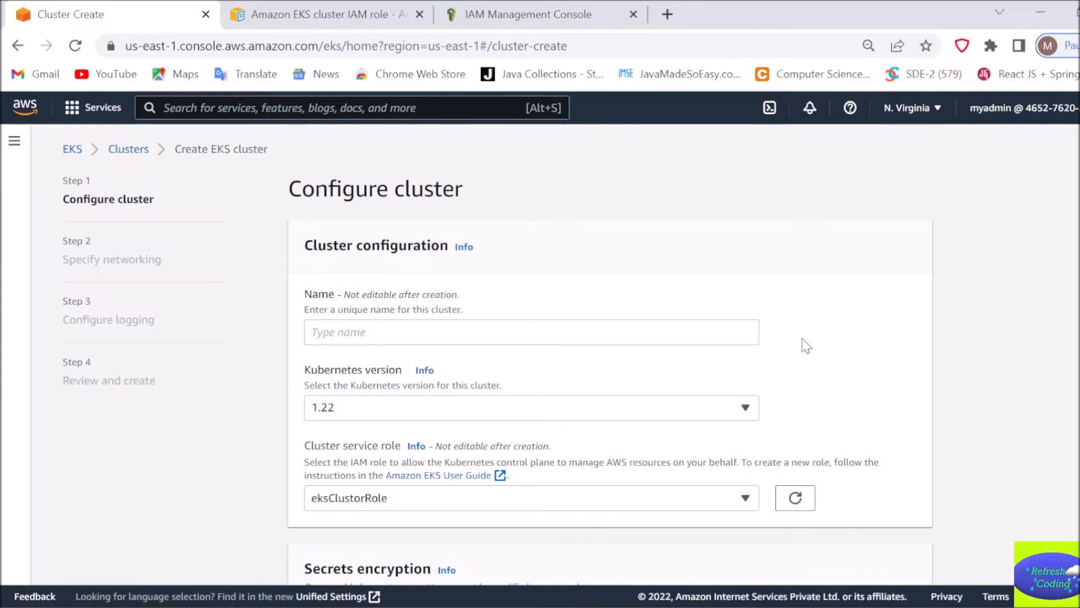
click(343, 336)
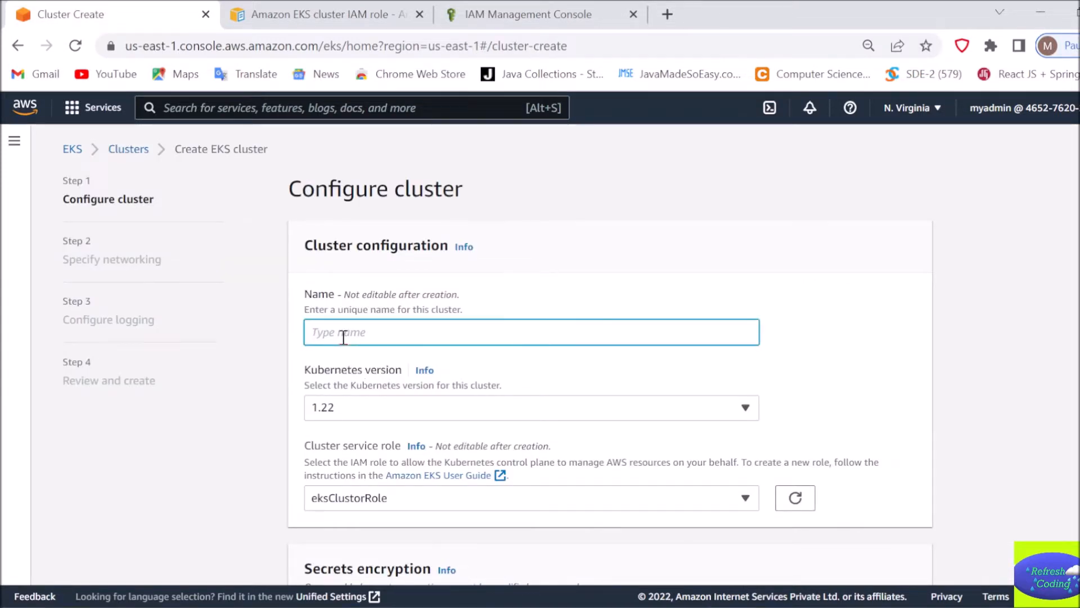
text(mycluster)
click(471, 411)
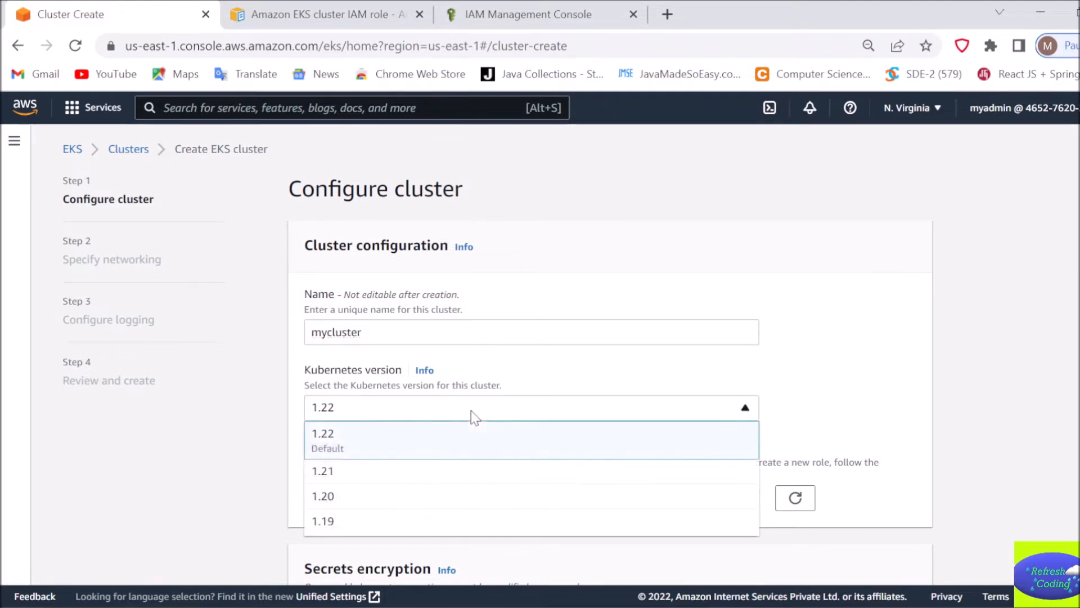
click(415, 442)
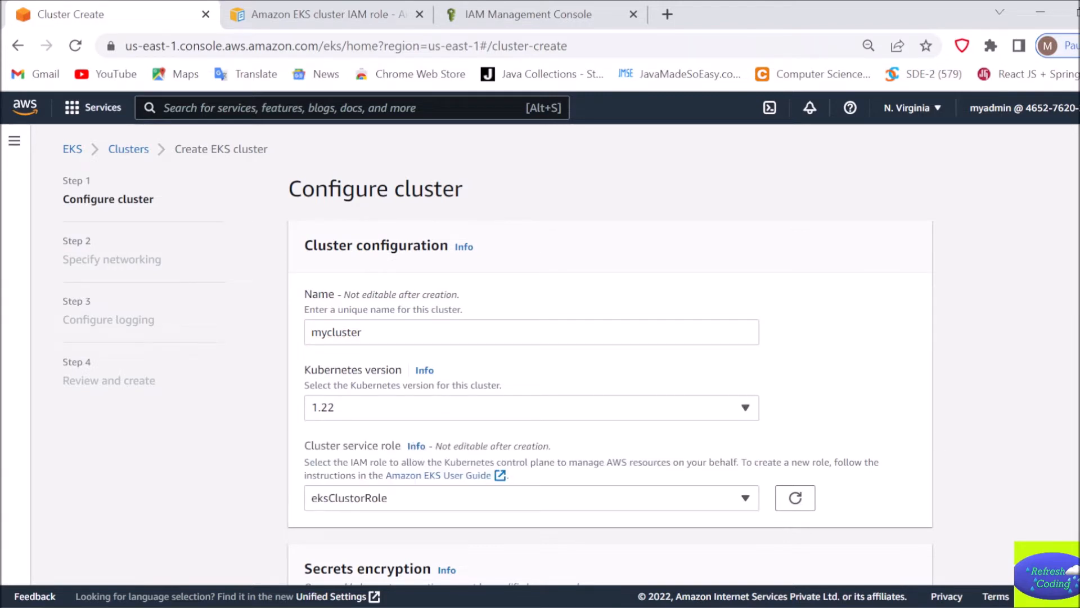
Choose eksClustorRole as the cluster service role
scroll(730, 407, down, 3)
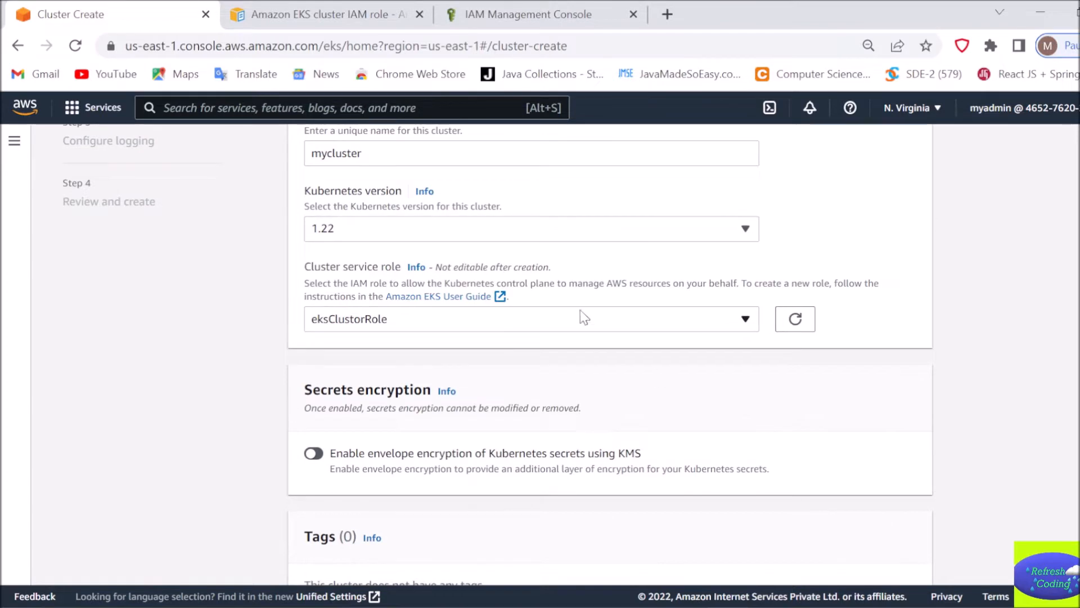
click(576, 318)
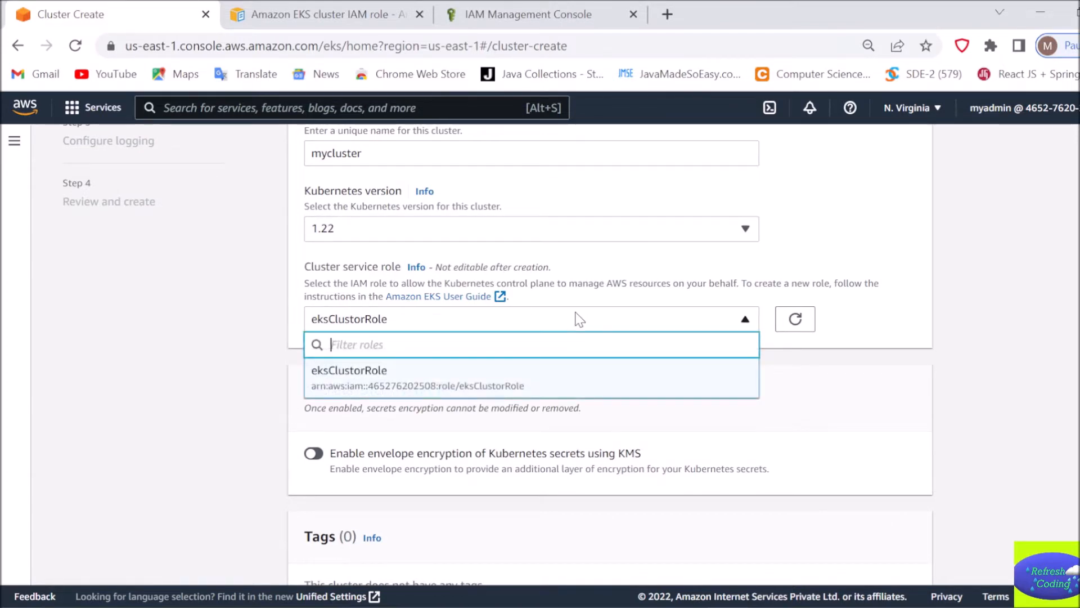
click(392, 388)
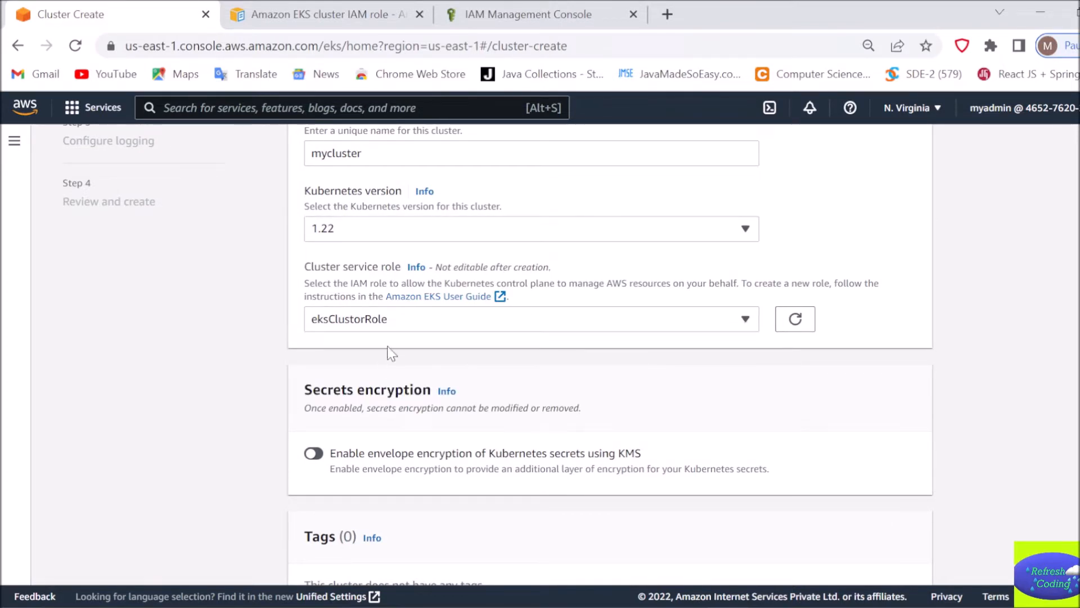
Consult the user guide's cluster role instructions and start creating a new role in the IAM console
click(424, 300)
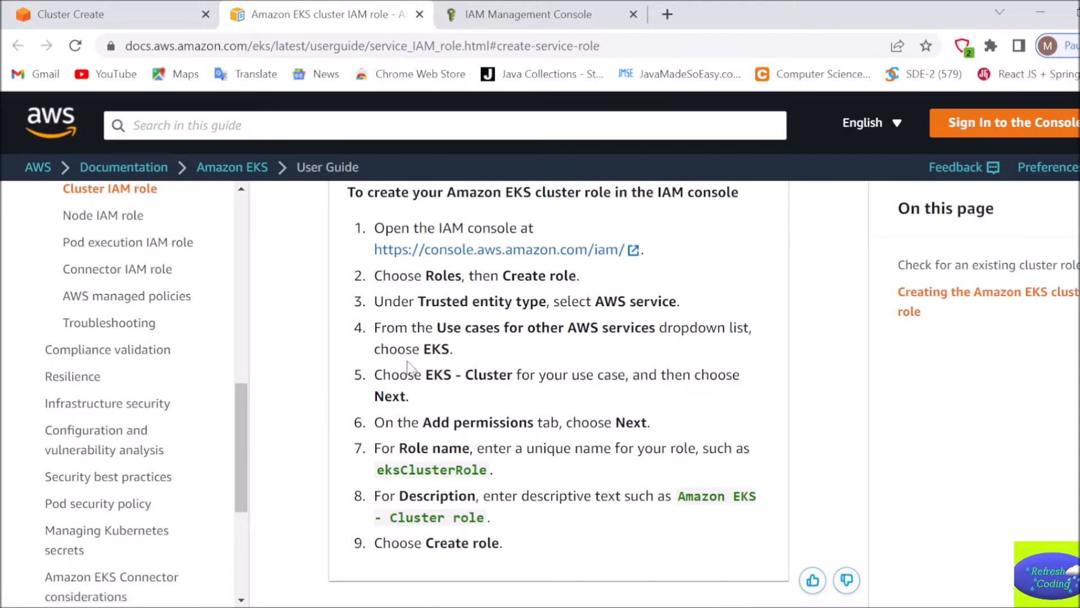
click(532, 13)
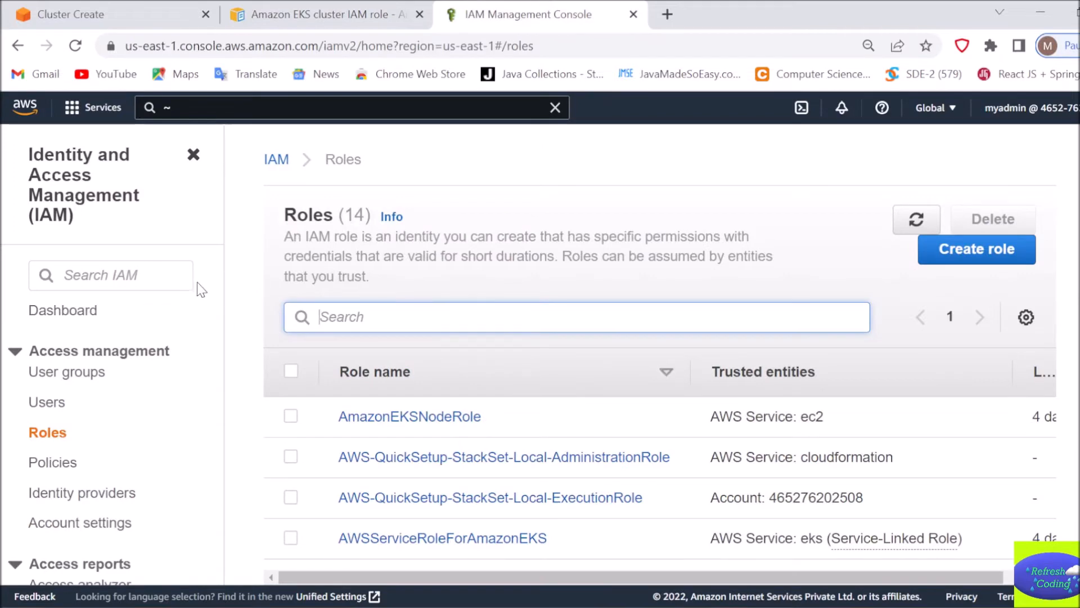
click(46, 437)
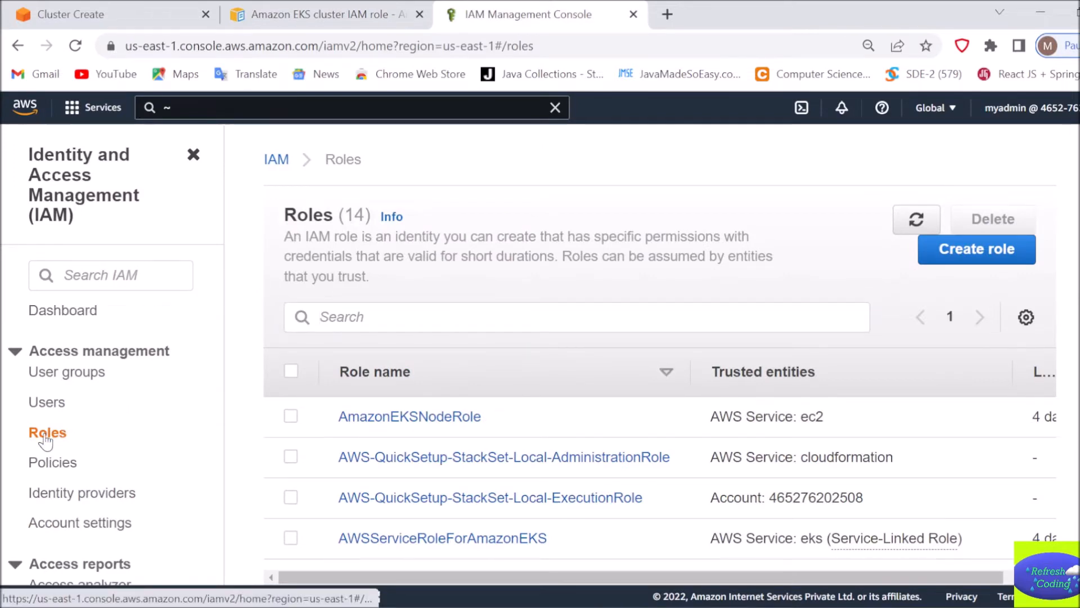
click(955, 260)
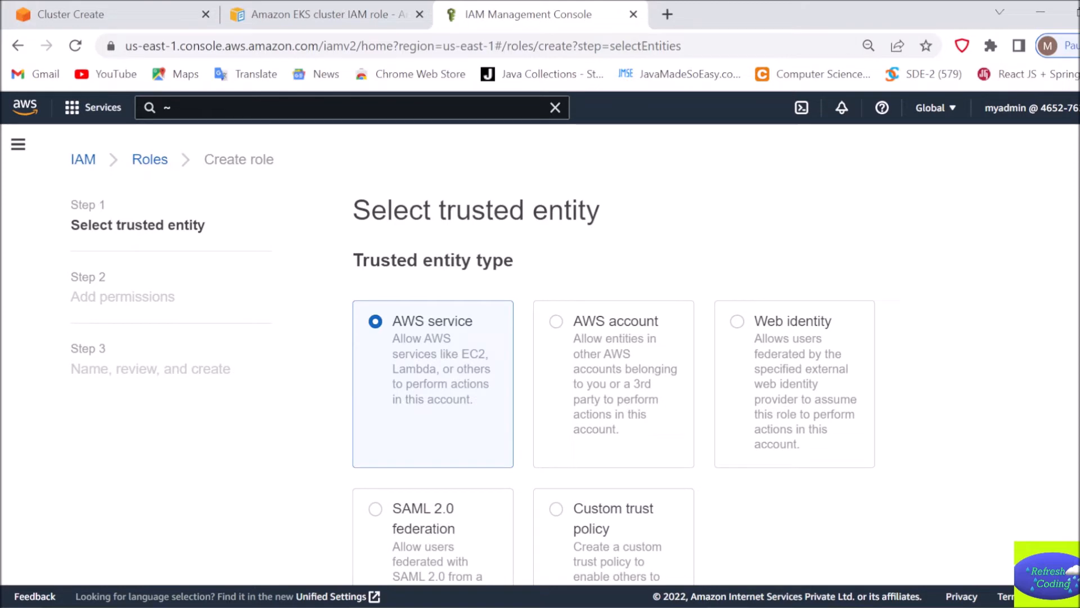
Set the role's use case to EKS - Cluster under the EKS service and accept its default permissions
scroll(562, 354, down, 5)
scroll(562, 354, down, 3)
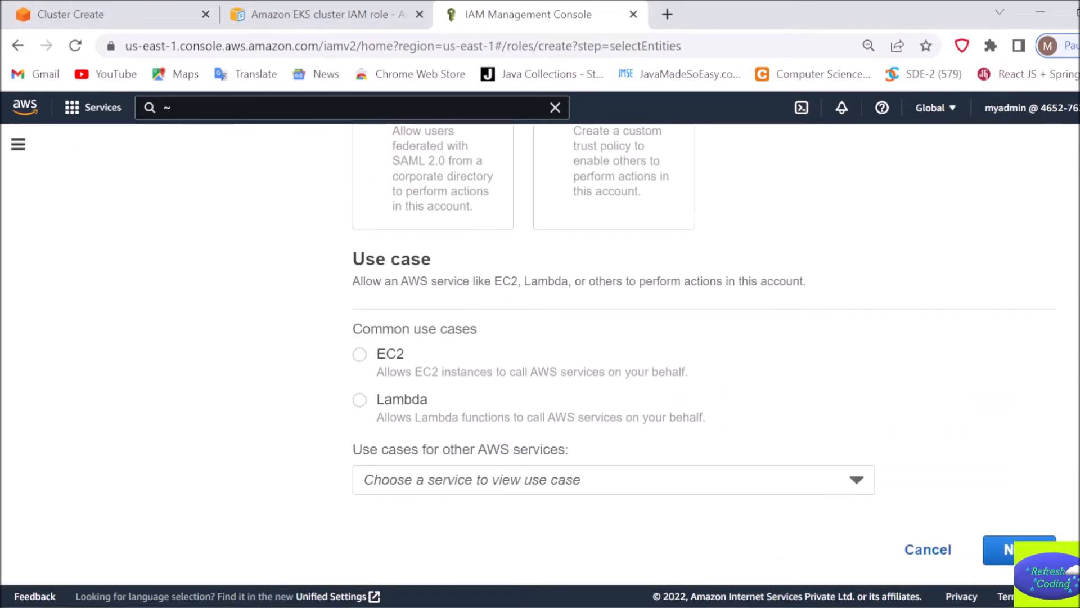
click(434, 483)
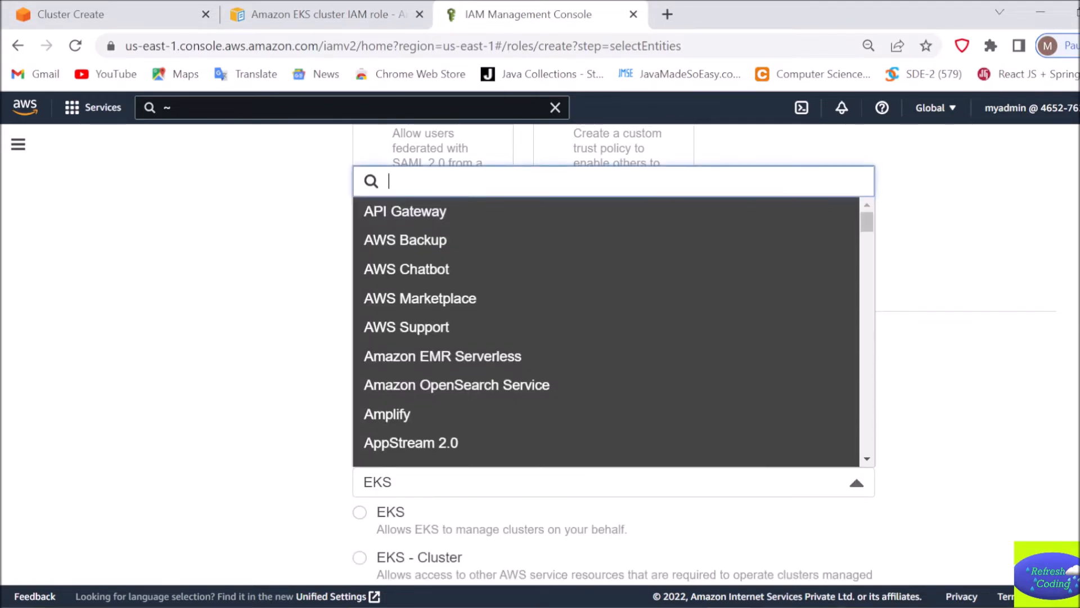
scroll(613, 354, down, 3)
scroll(615, 344, down, 2)
click(615, 343)
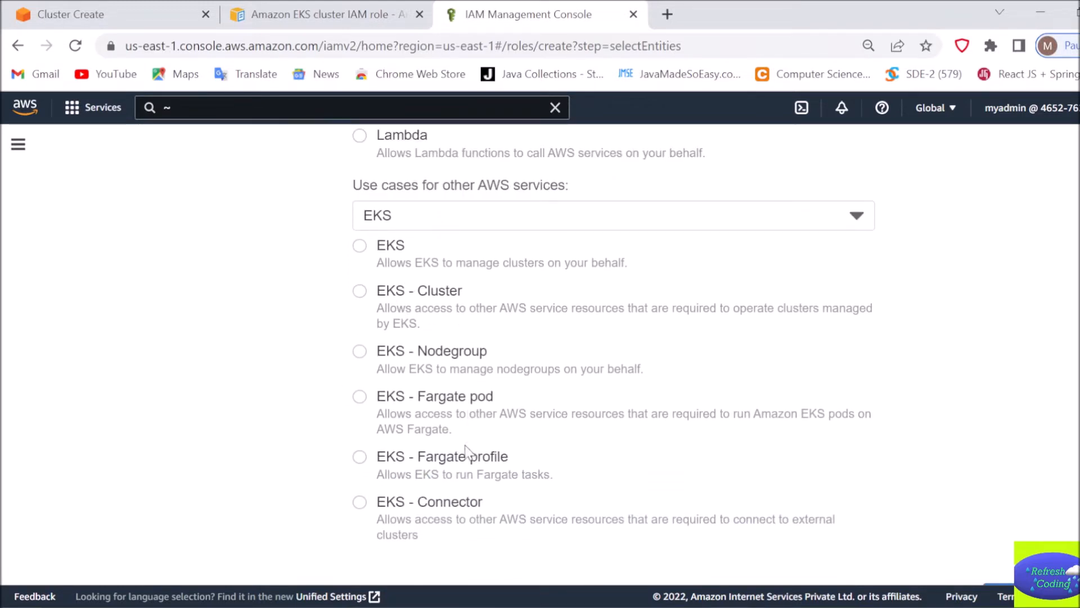
click(371, 292)
scroll(613, 355, down, 1)
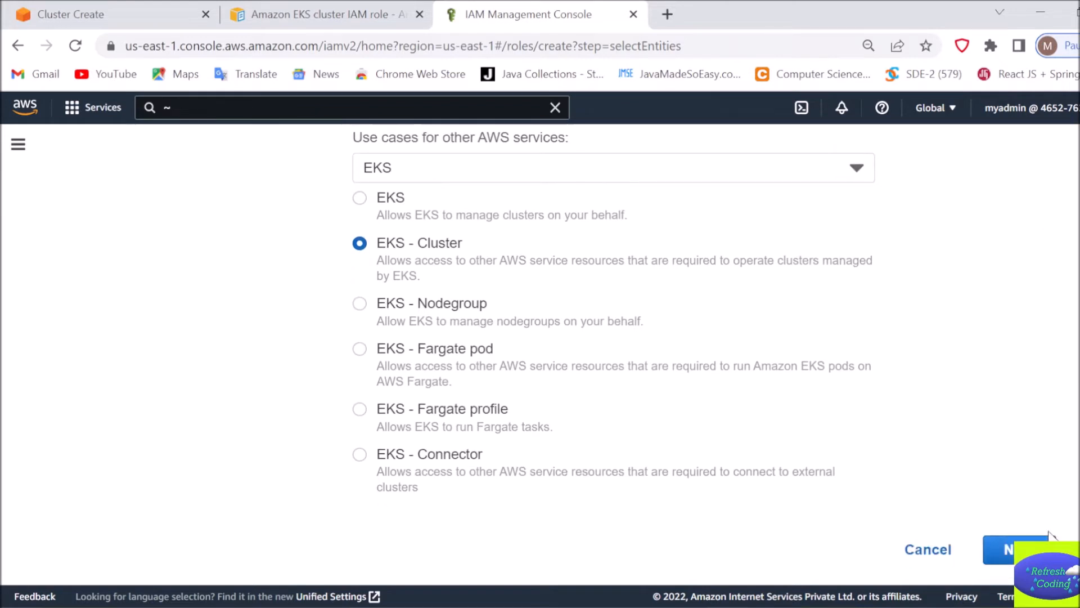
click(1009, 550)
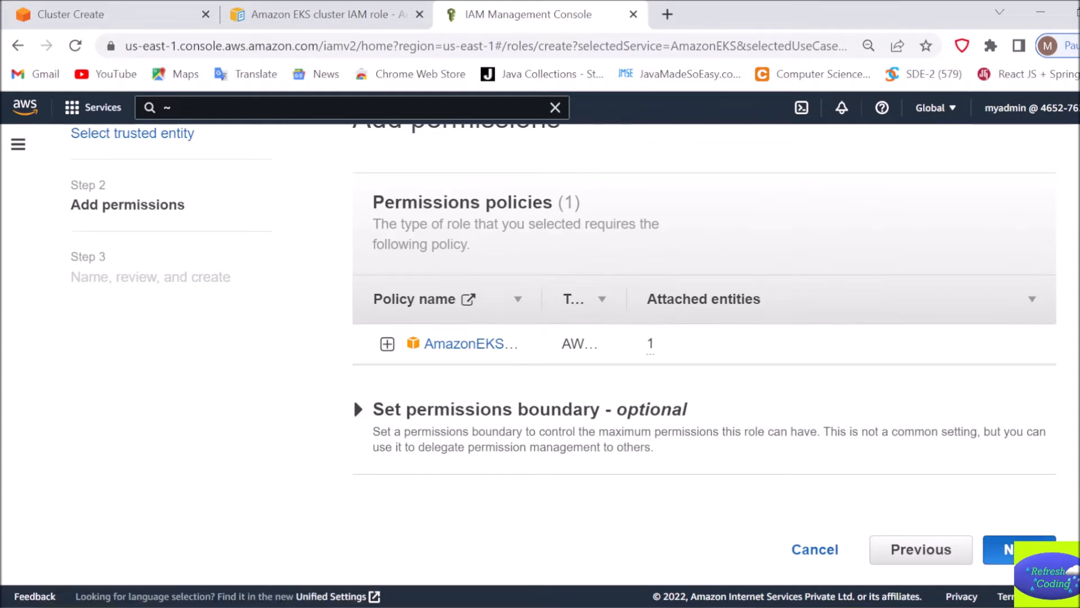
click(1009, 550)
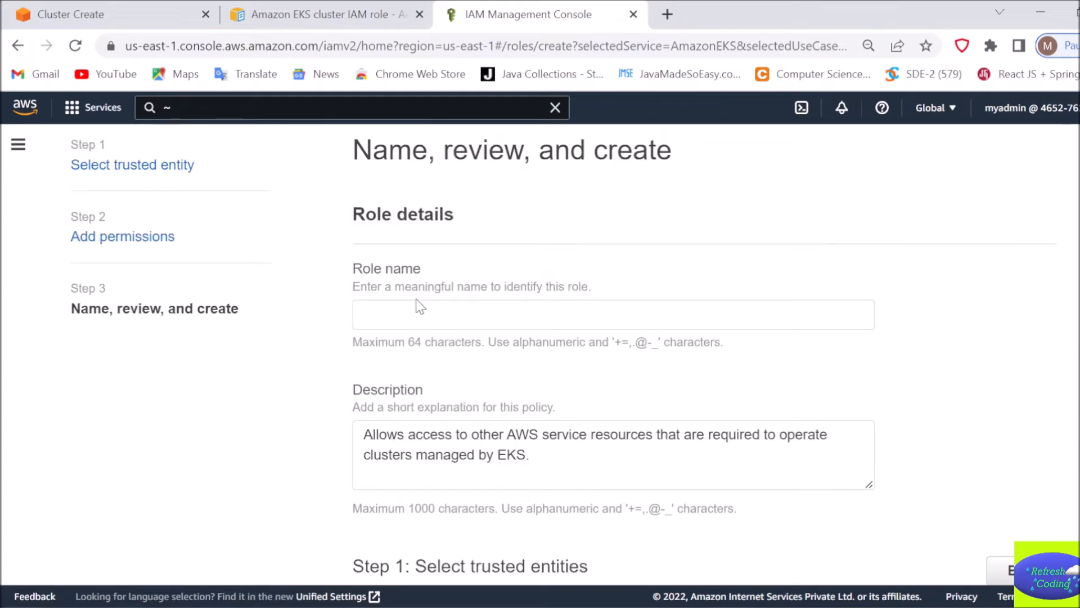
Name the role Eksclusterrole, keep the default description and policy, and create it
click(388, 314)
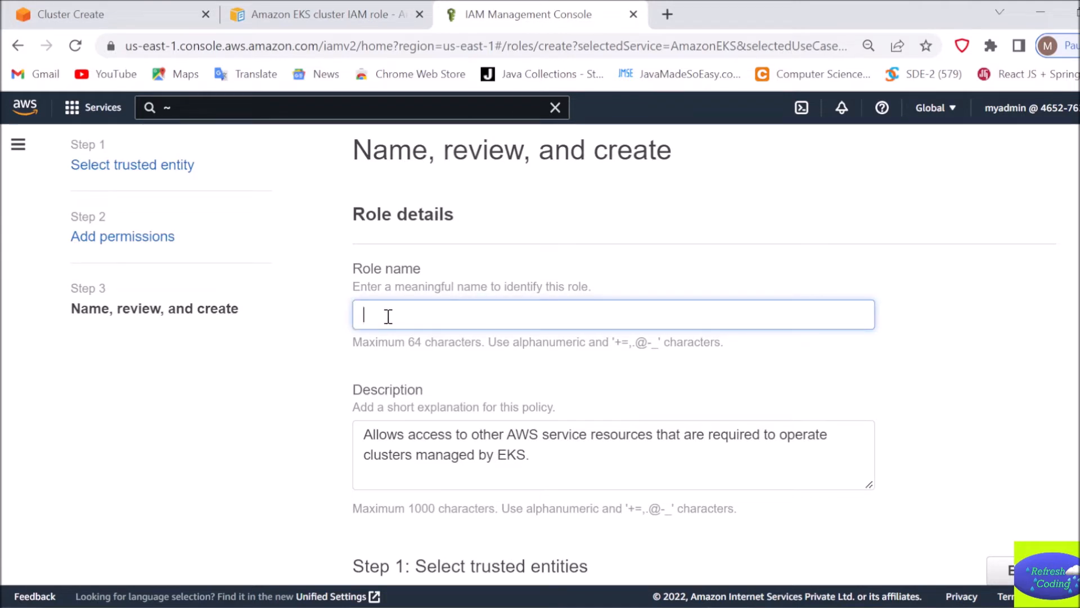
text(Eksclusterrole)
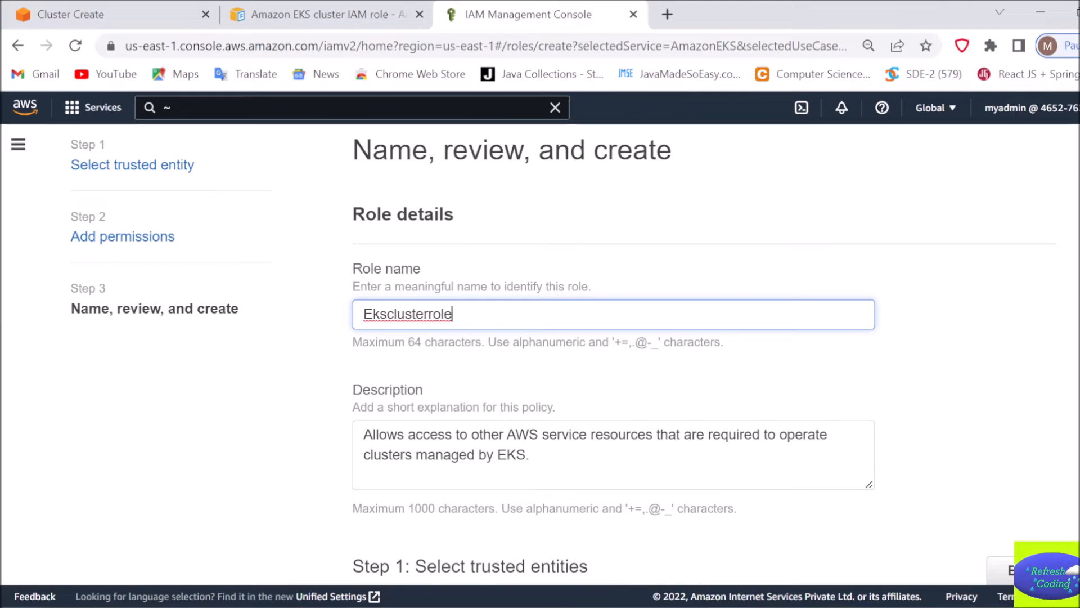
scroll(562, 354, down, 7)
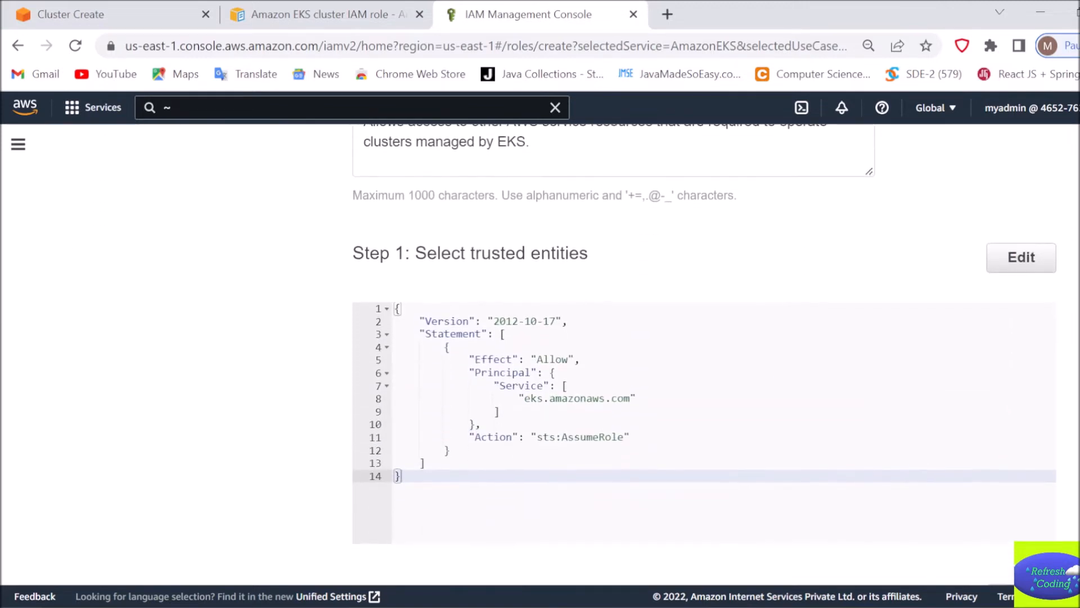
scroll(703, 354, down, 6)
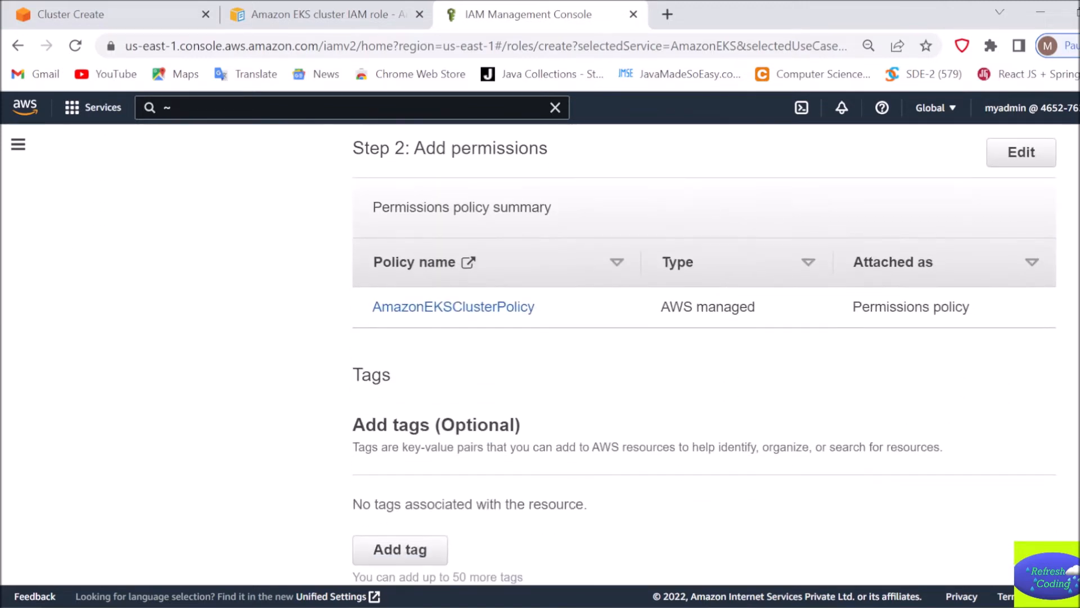
scroll(1007, 557, down, 3)
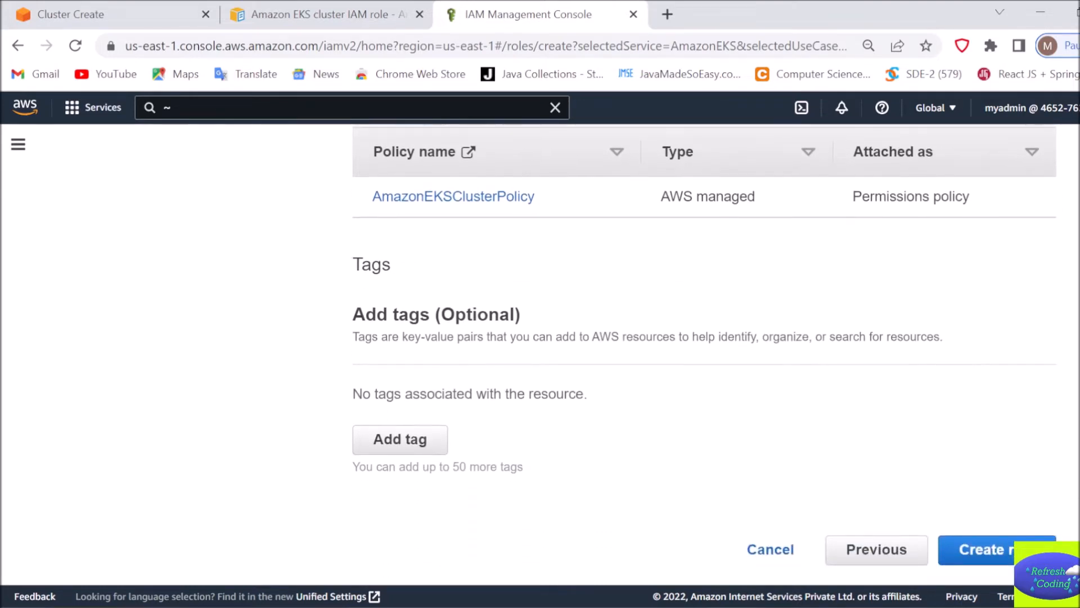
click(1005, 557)
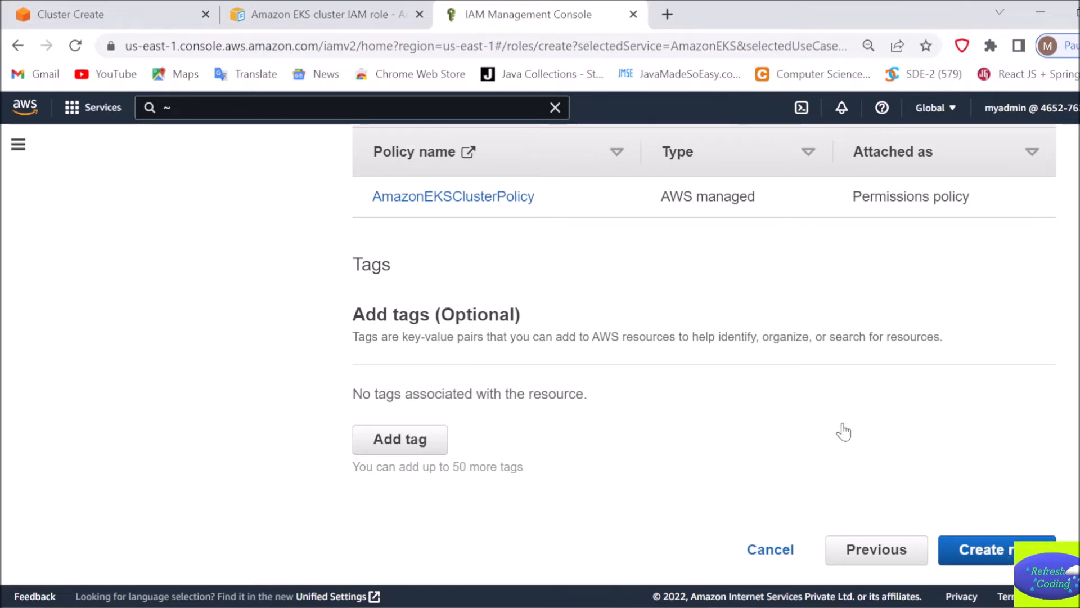
click(982, 551)
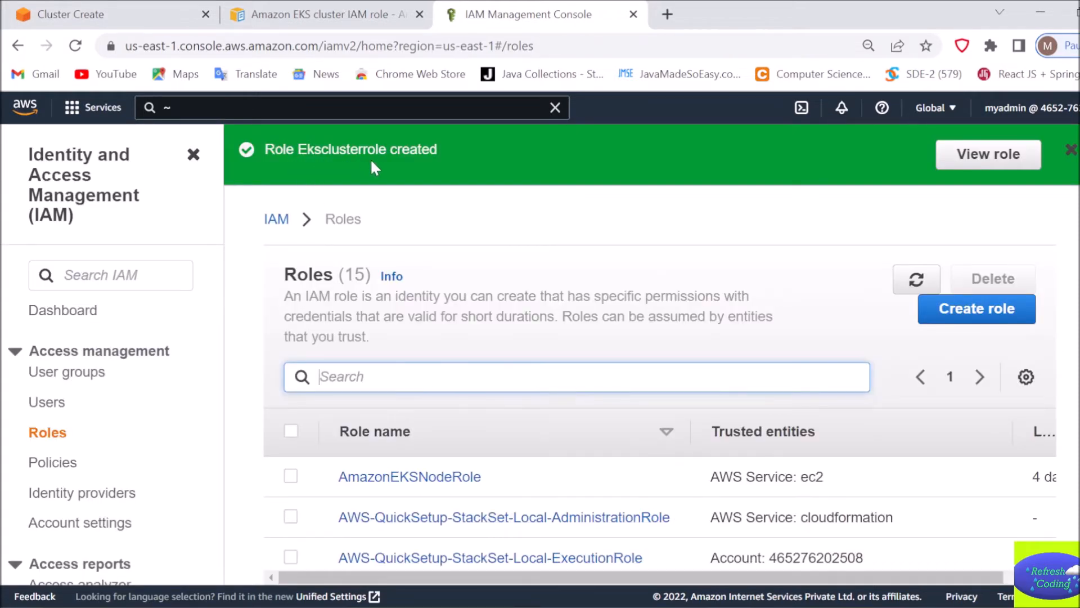
View the newly created role's summary and permissions
click(1004, 159)
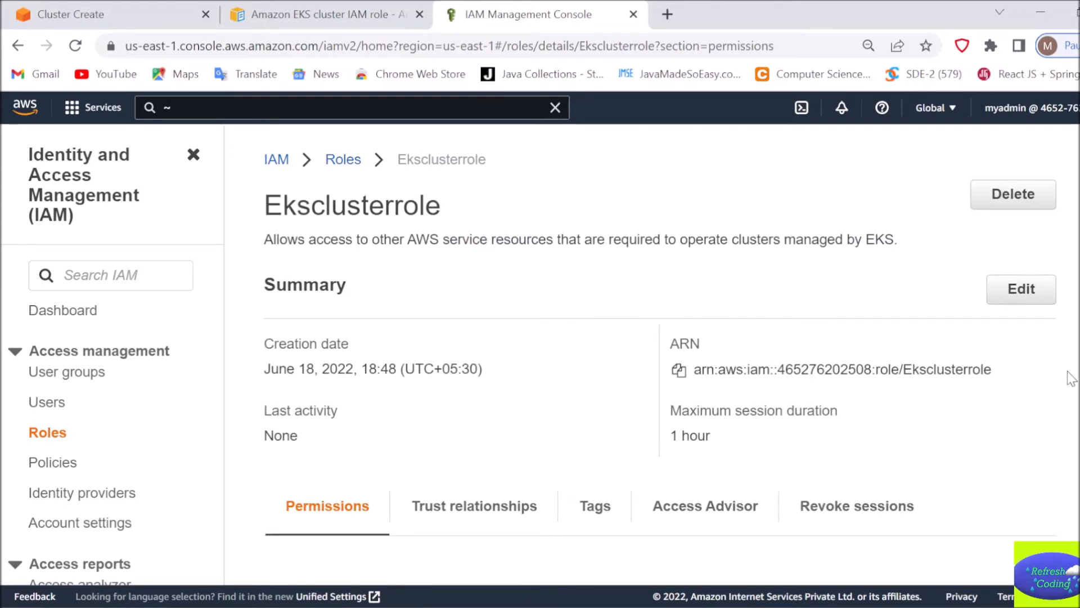
scroll(652, 360, down, 5)
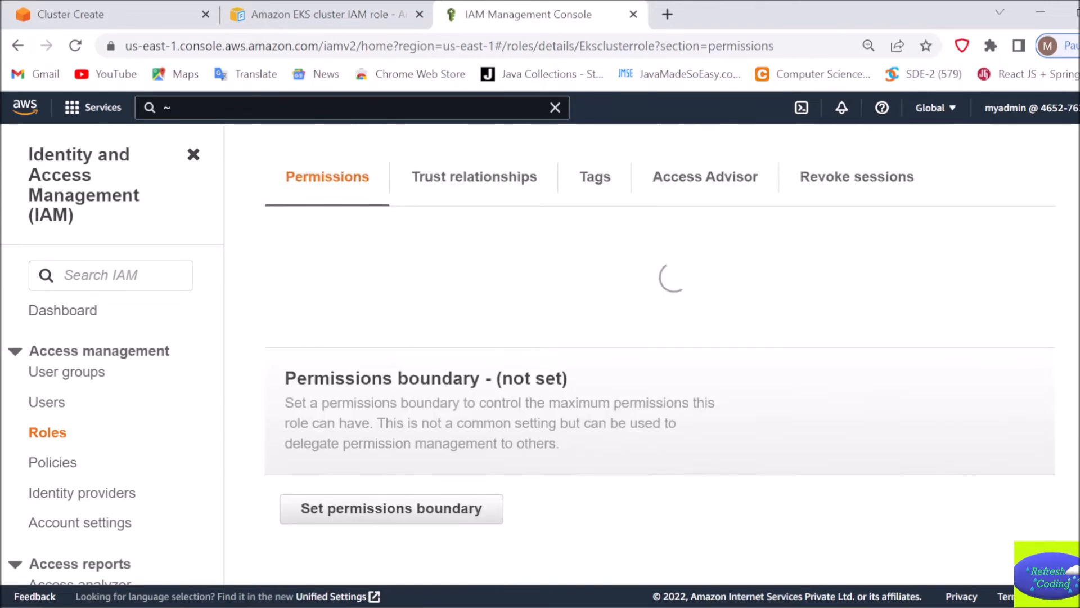
scroll(653, 360, up, 3)
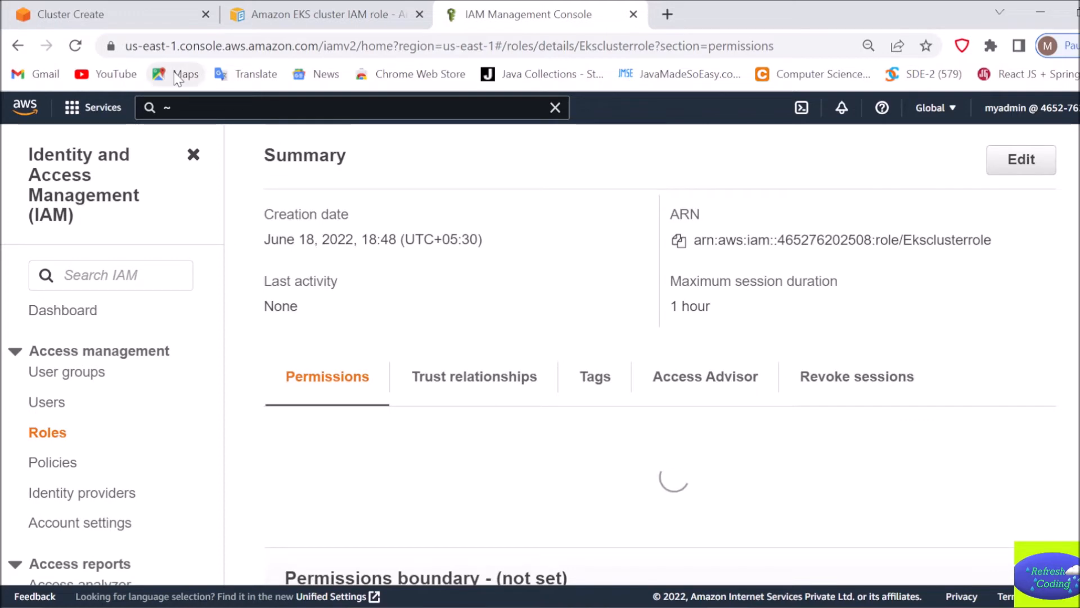
Return to the cluster configuration, select eksClustorRole as the service role, and continue to the networking settings
click(154, 16)
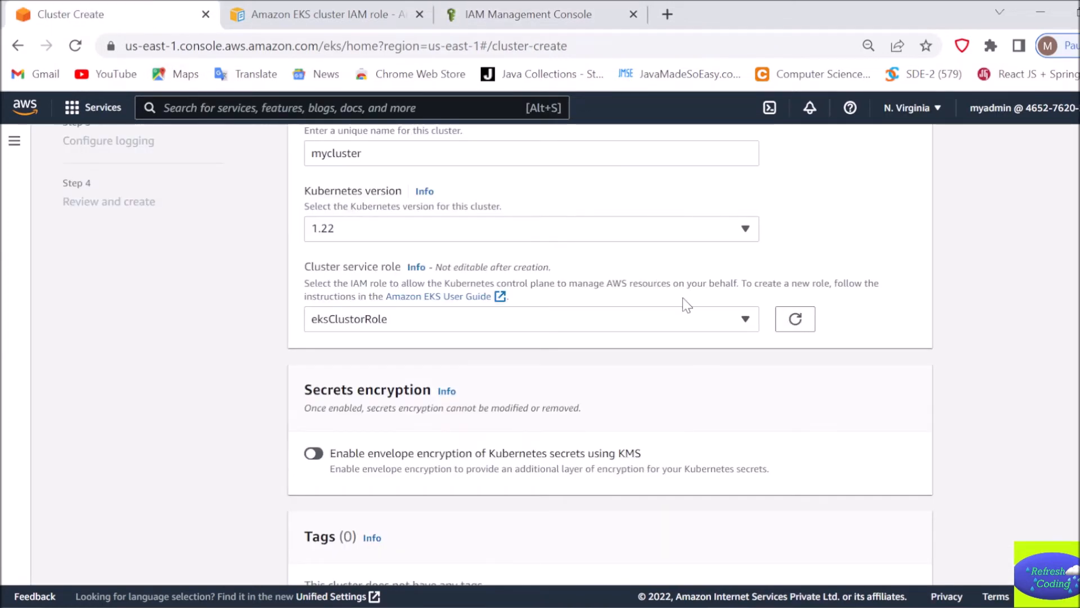
click(645, 324)
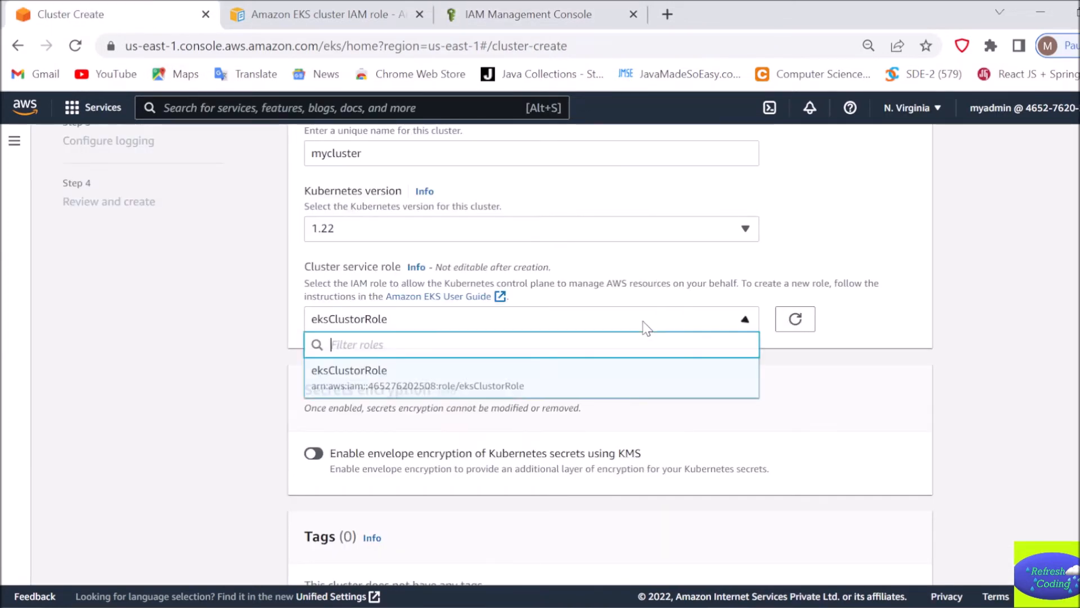
click(409, 382)
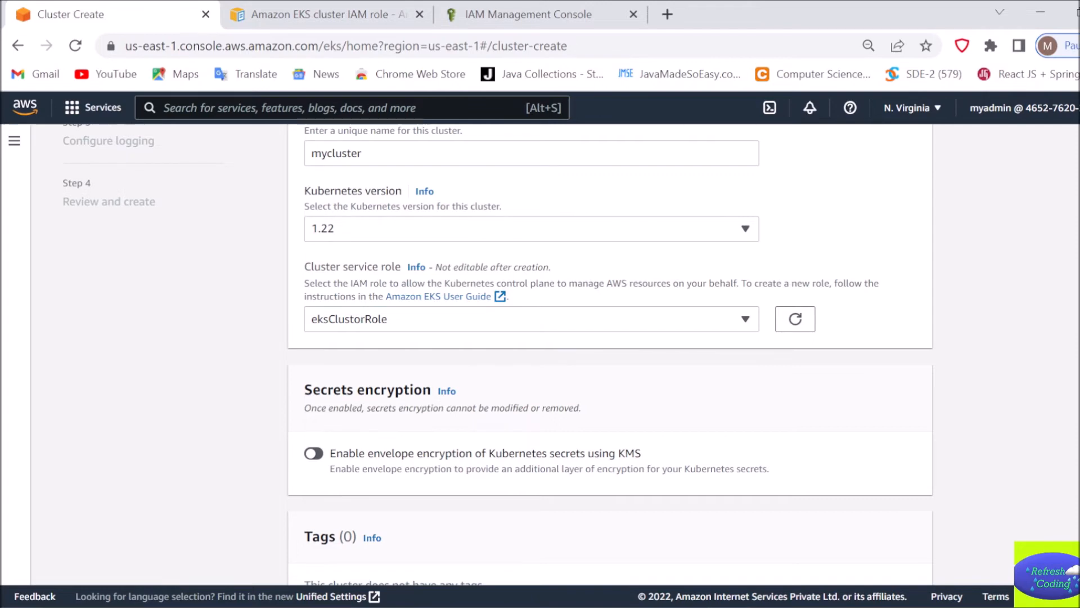
scroll(610, 354, down, 3)
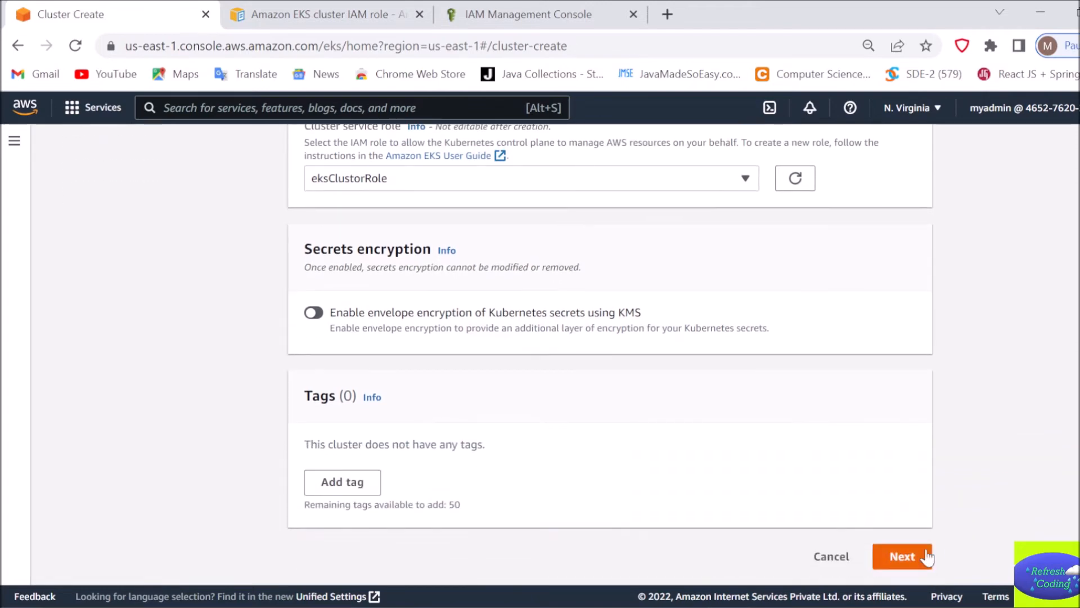
click(903, 557)
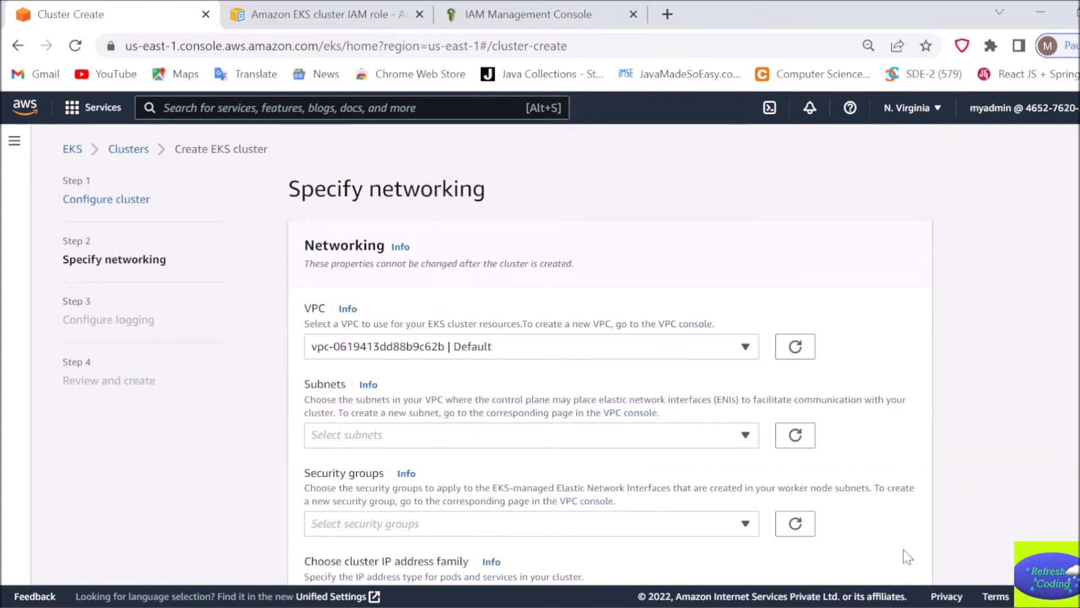
Select the myeks-vpc VPC for the cluster's networking
click(721, 341)
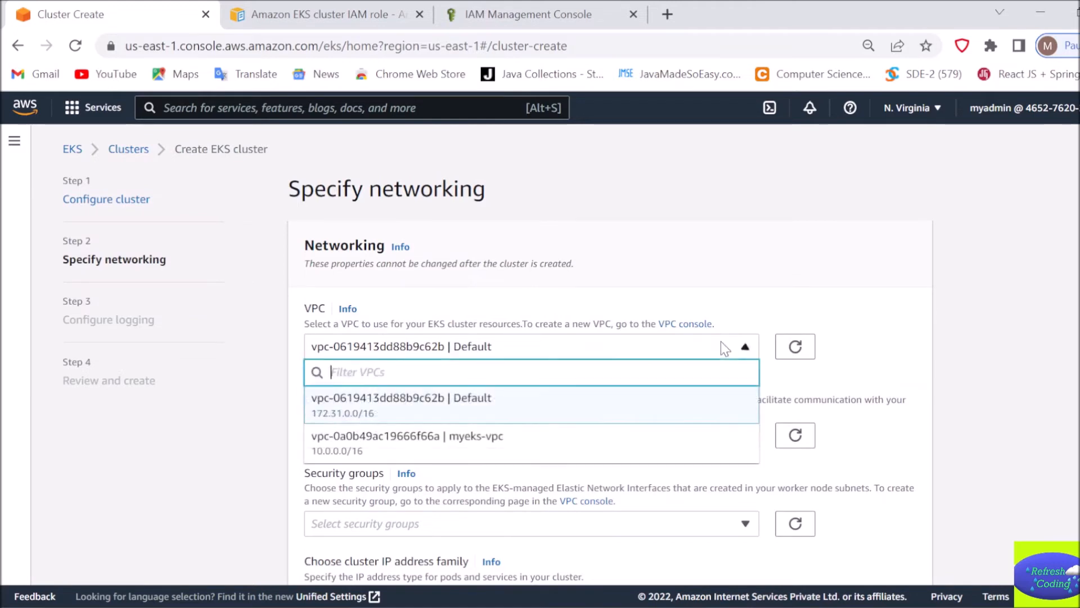
click(462, 445)
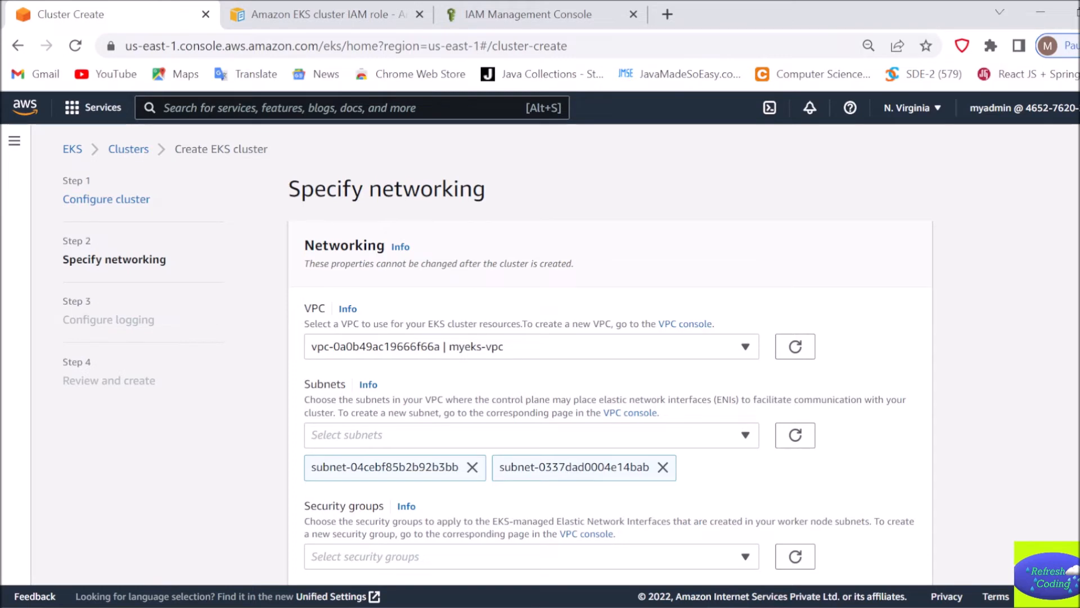
scroll(610, 354, down, 5)
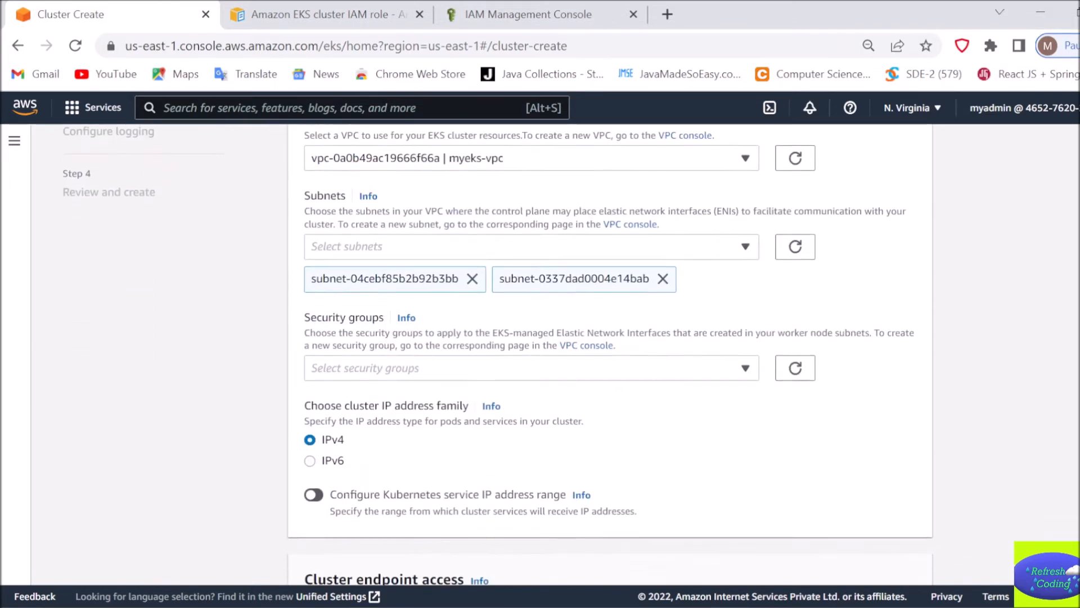
Assign the launch-wizard-1 security group to the cluster's networking, keeping the two preselected subnets and the IPv4 address family
scroll(601, 287, down, 4)
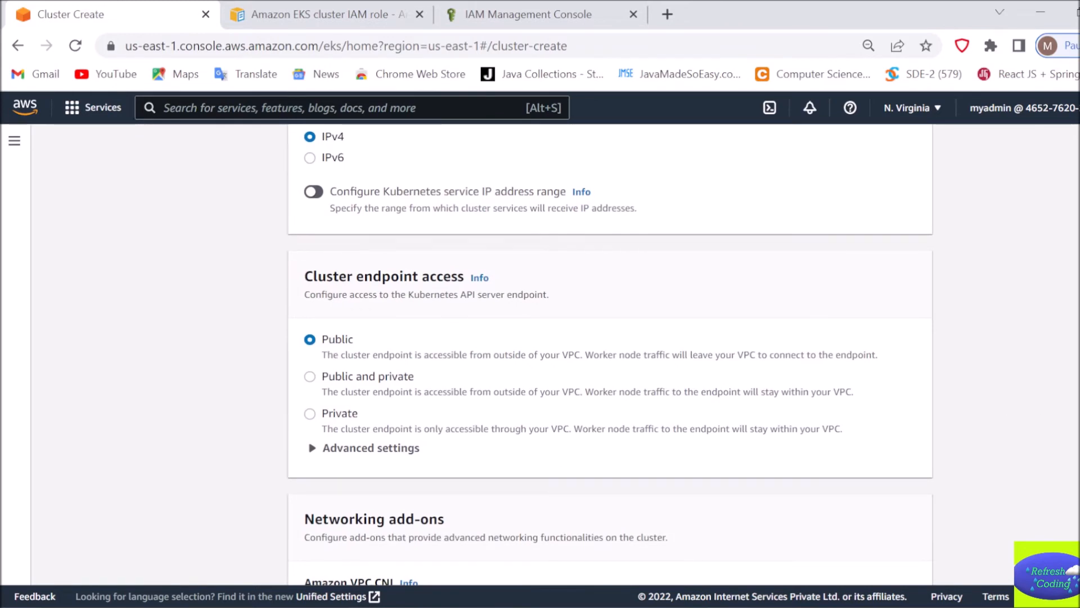
scroll(610, 358, down, 2)
scroll(609, 358, down, 2)
scroll(696, 482, up, 8)
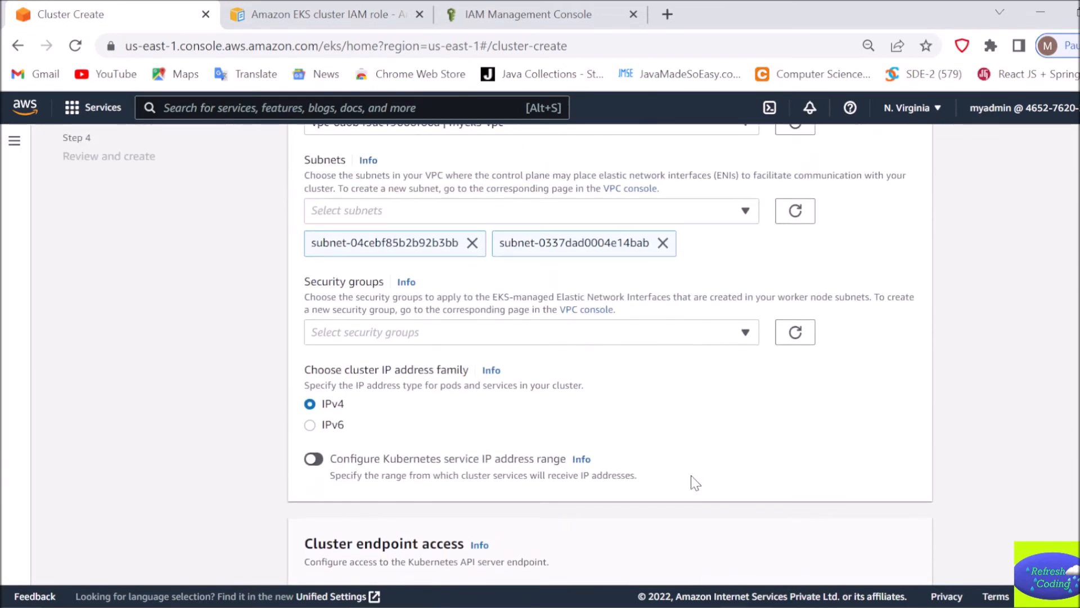
click(688, 337)
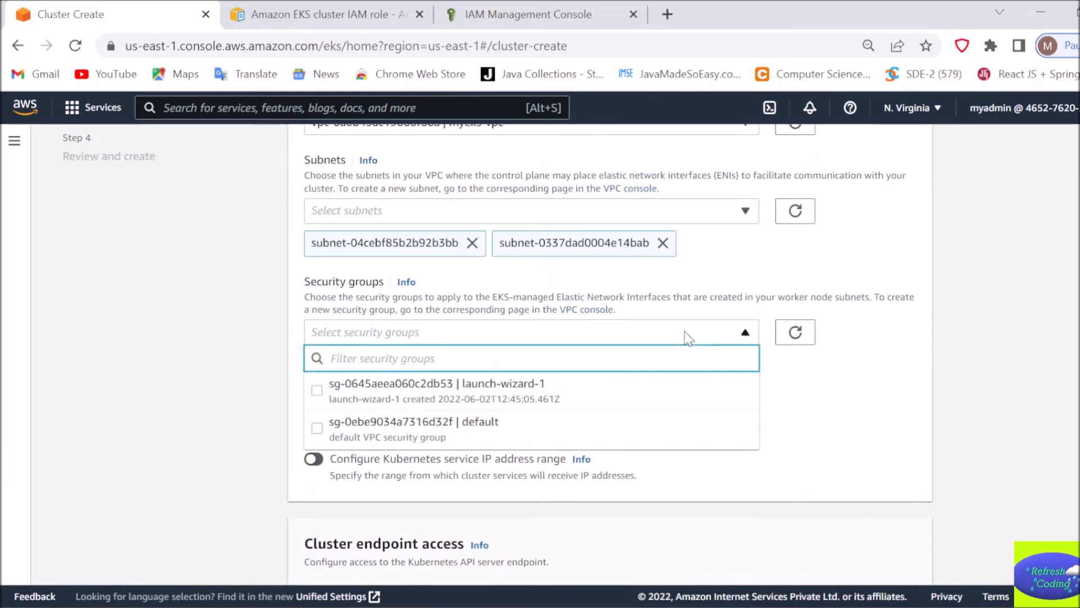
click(559, 400)
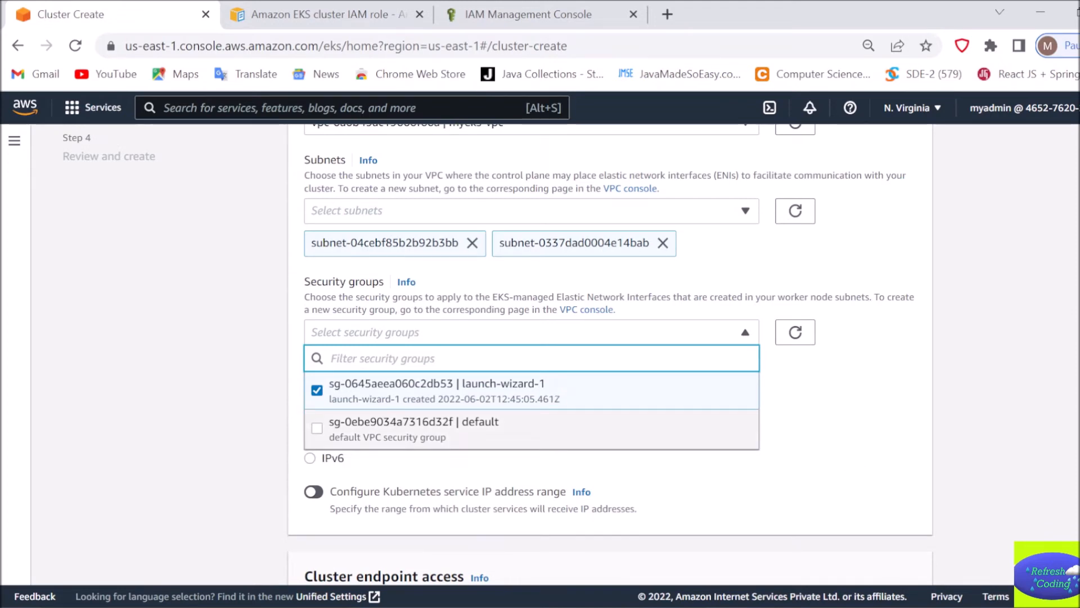
Keep public cluster endpoint access and the default networking add-on versions, and continue to the logging configuration
scroll(498, 355, up, 4)
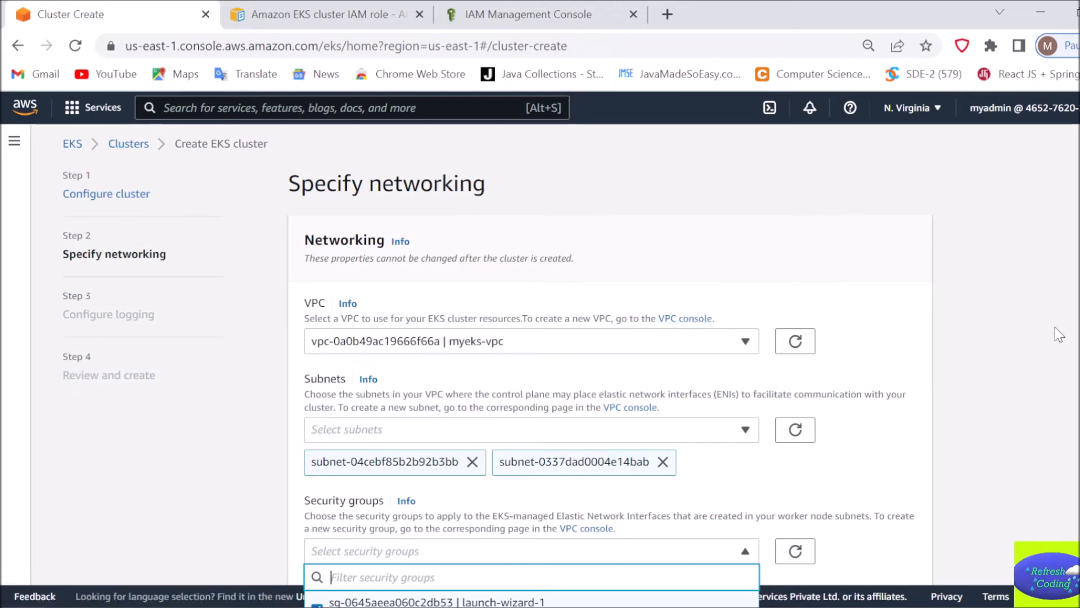
scroll(540, 365, down, 3)
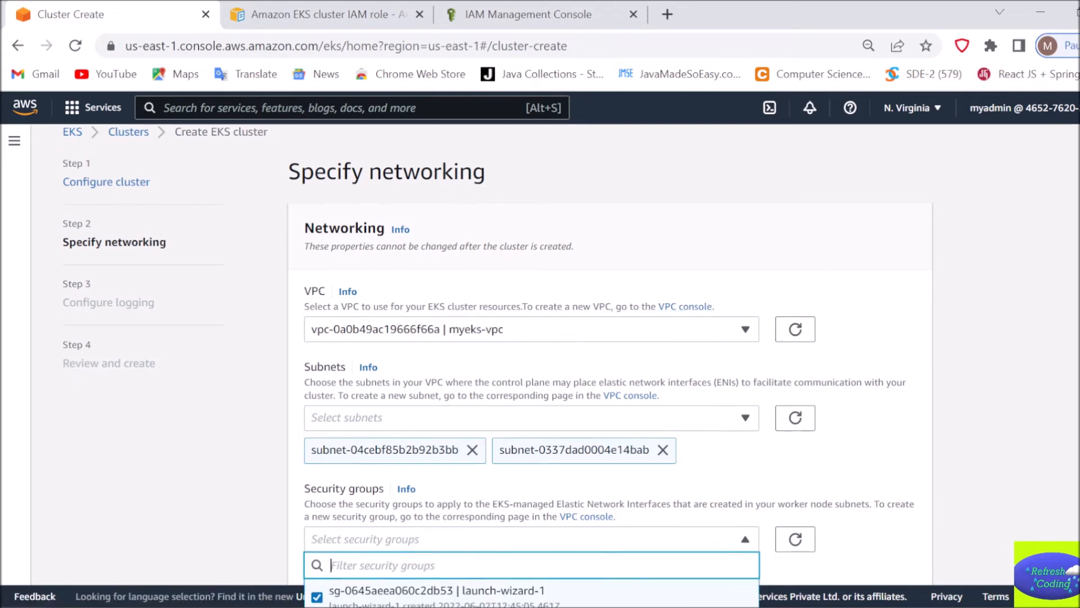
scroll(540, 366, down, 4)
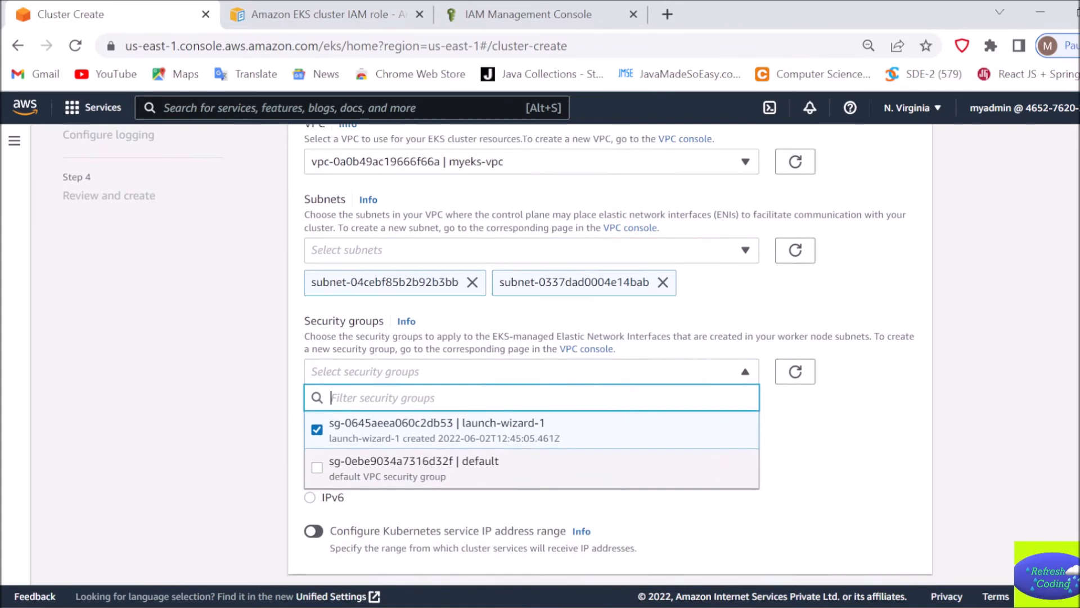
scroll(540, 366, down, 4)
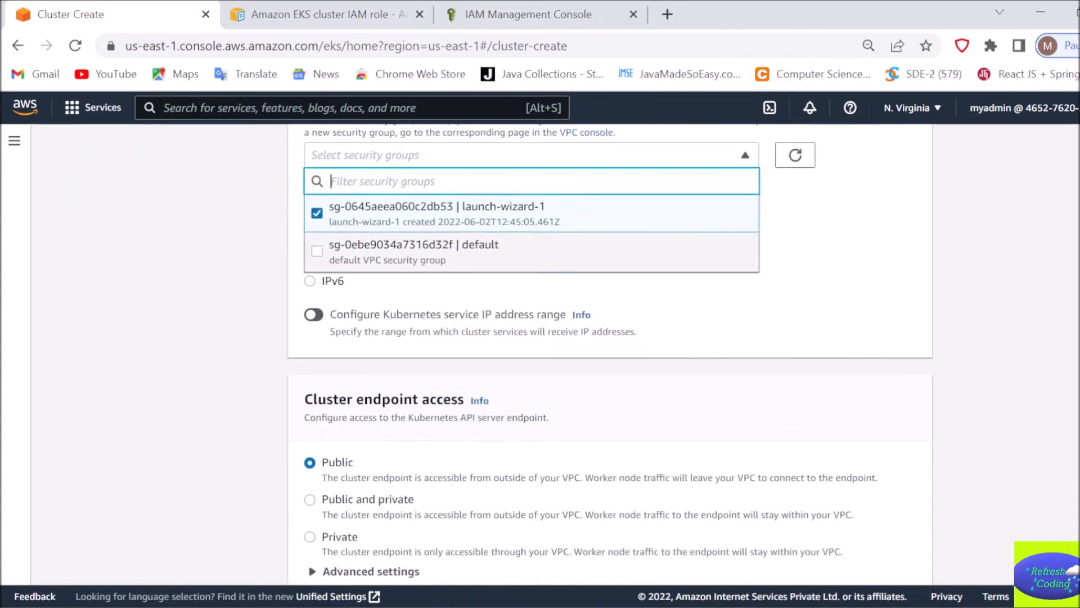
scroll(540, 365, down, 4)
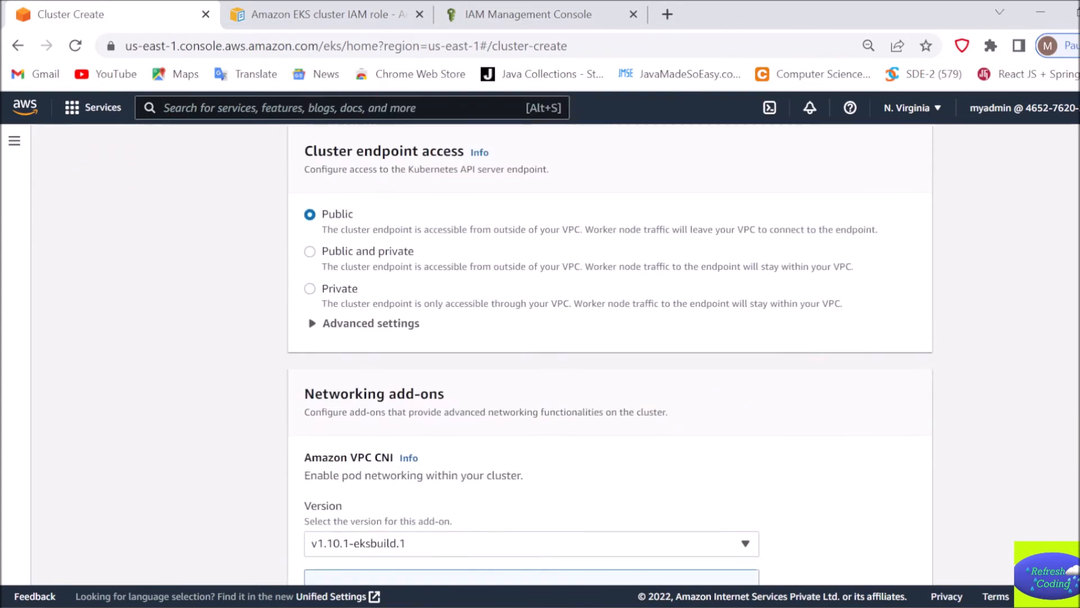
scroll(540, 355, down, 3)
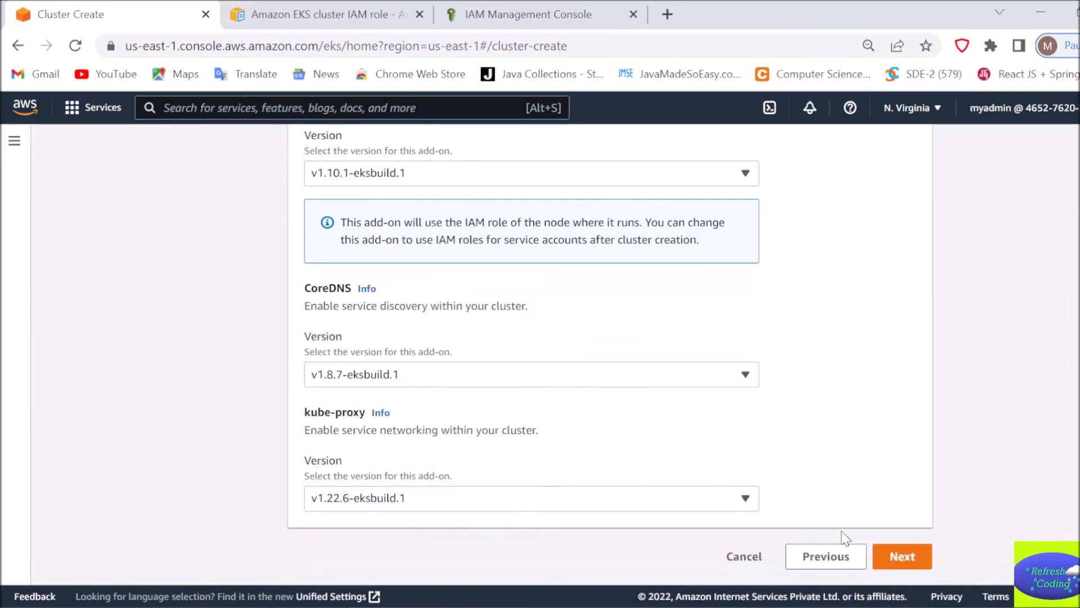
click(903, 557)
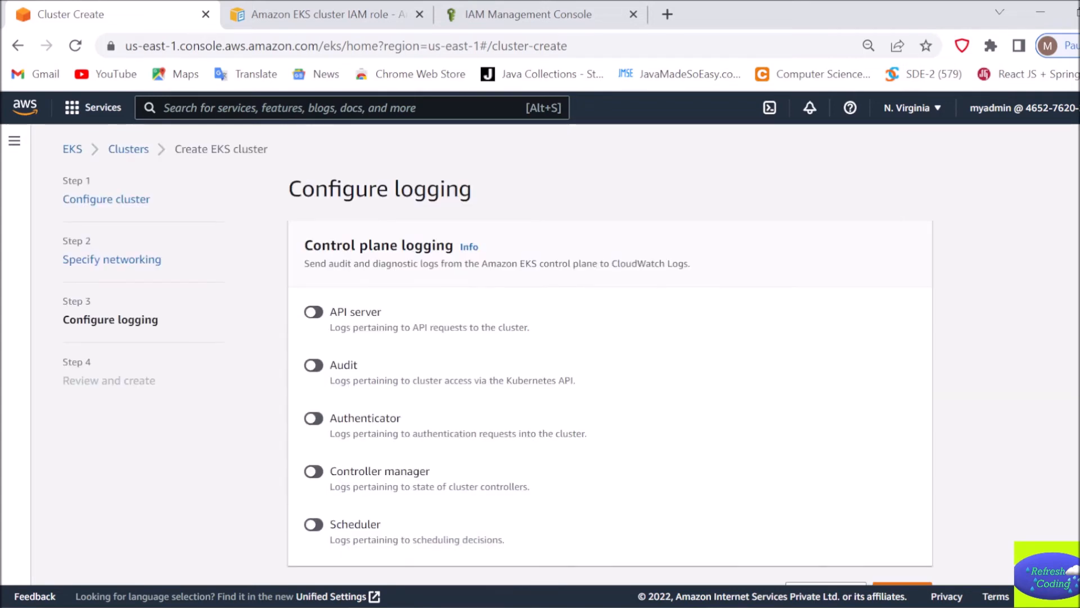
Leave all control plane logging disabled, then create mycluster from the configuration review
scroll(498, 360, down, 1)
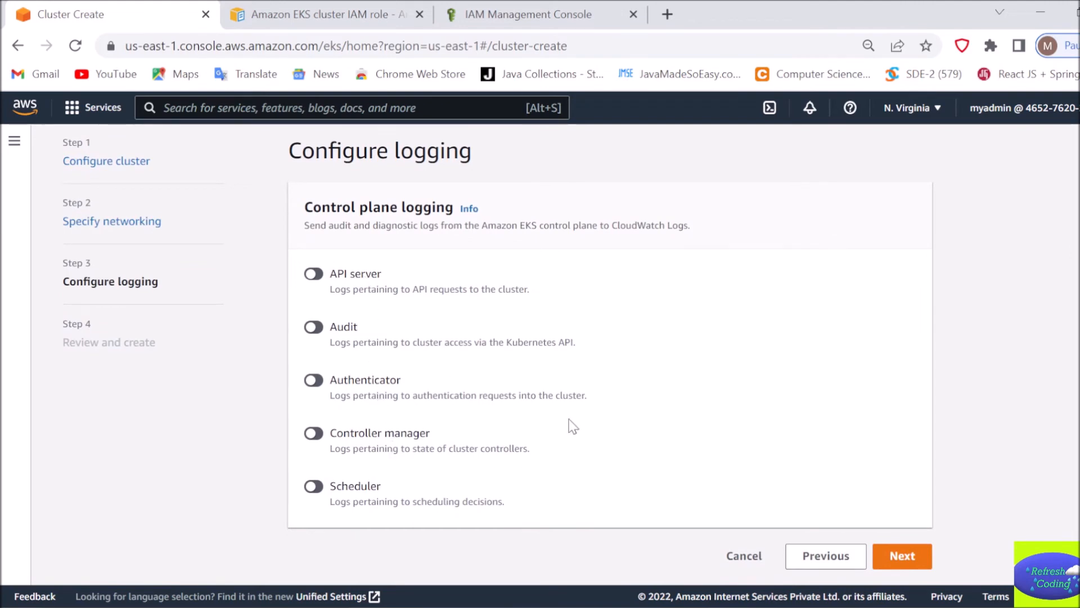
click(900, 557)
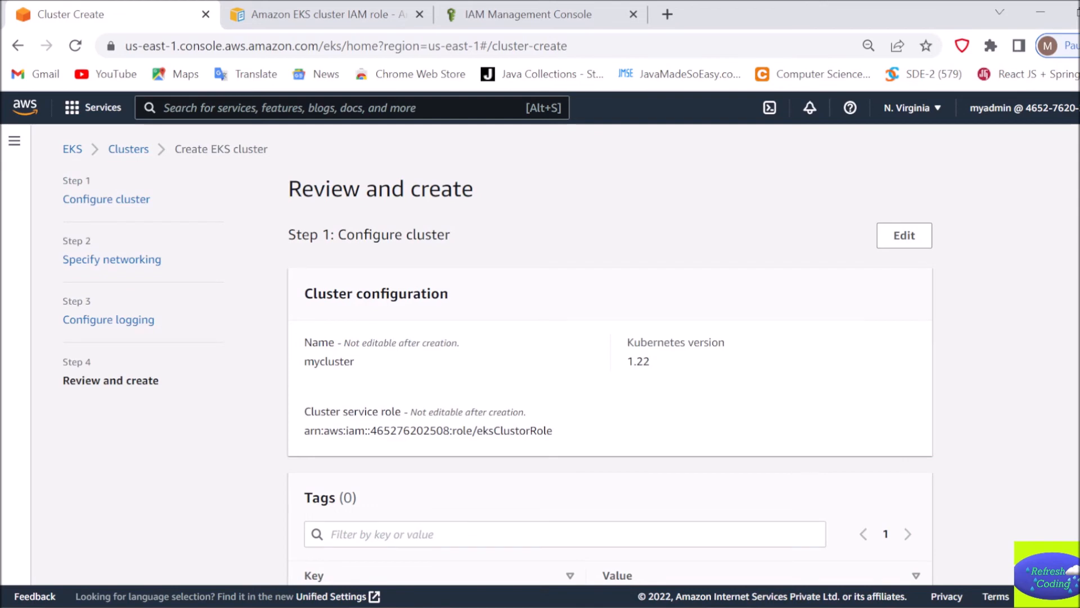
scroll(610, 355, down, 5)
scroll(610, 354, down, 12)
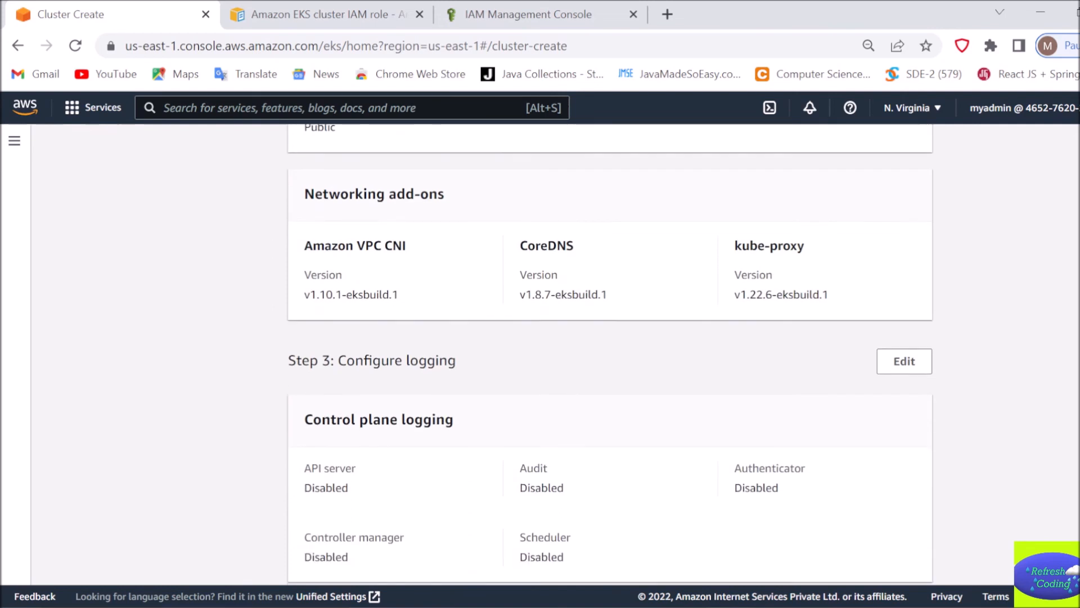
scroll(611, 354, down, 1)
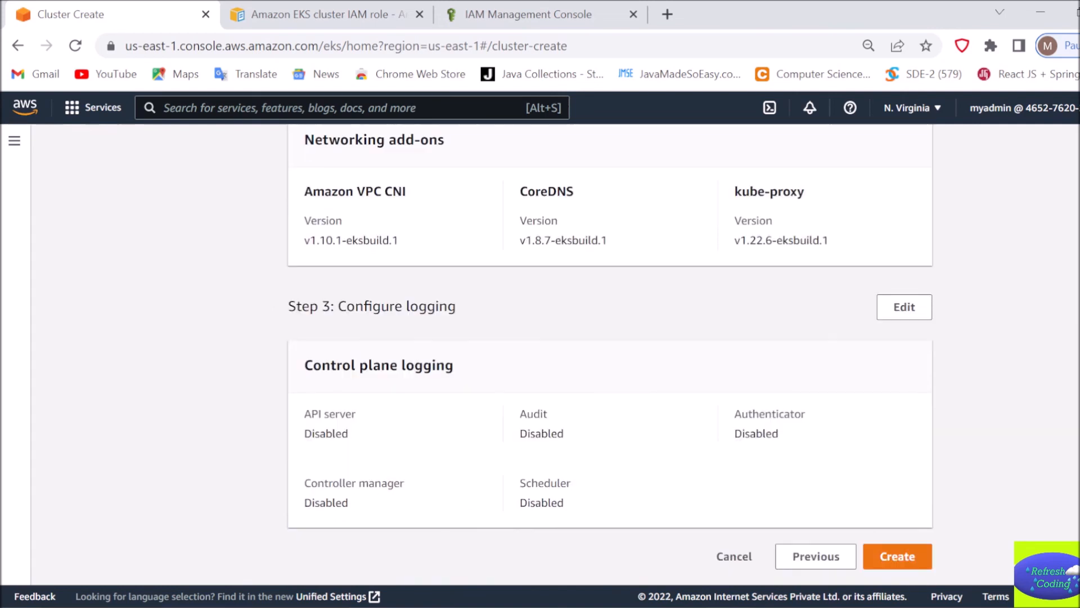
click(904, 560)
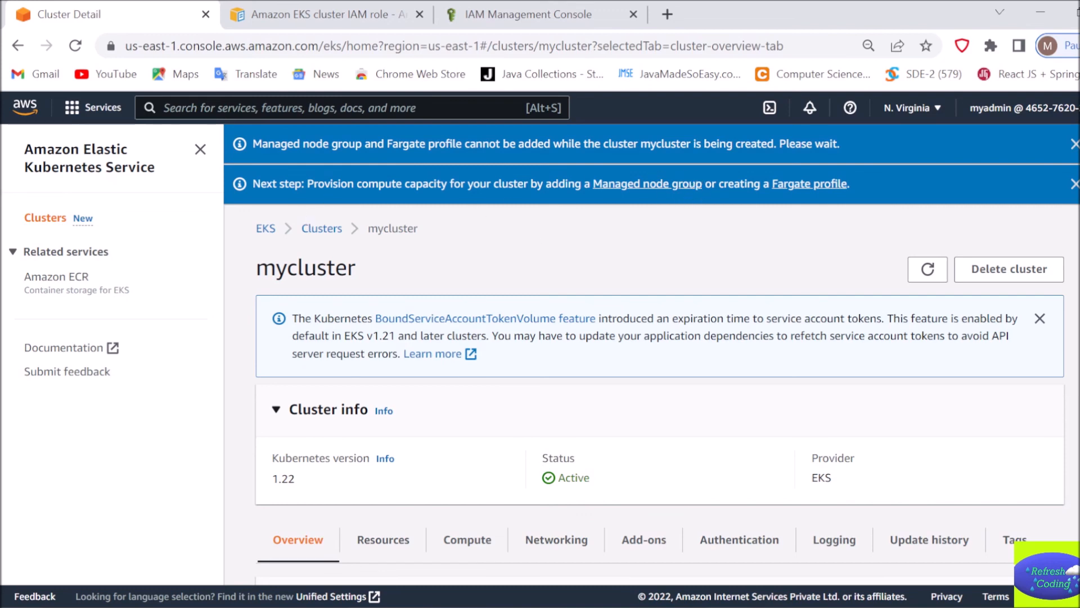
Dismiss the two notices about node groups and compute capacity, and examine mycluster's overview details and secrets encryption
click(1075, 184)
click(1076, 144)
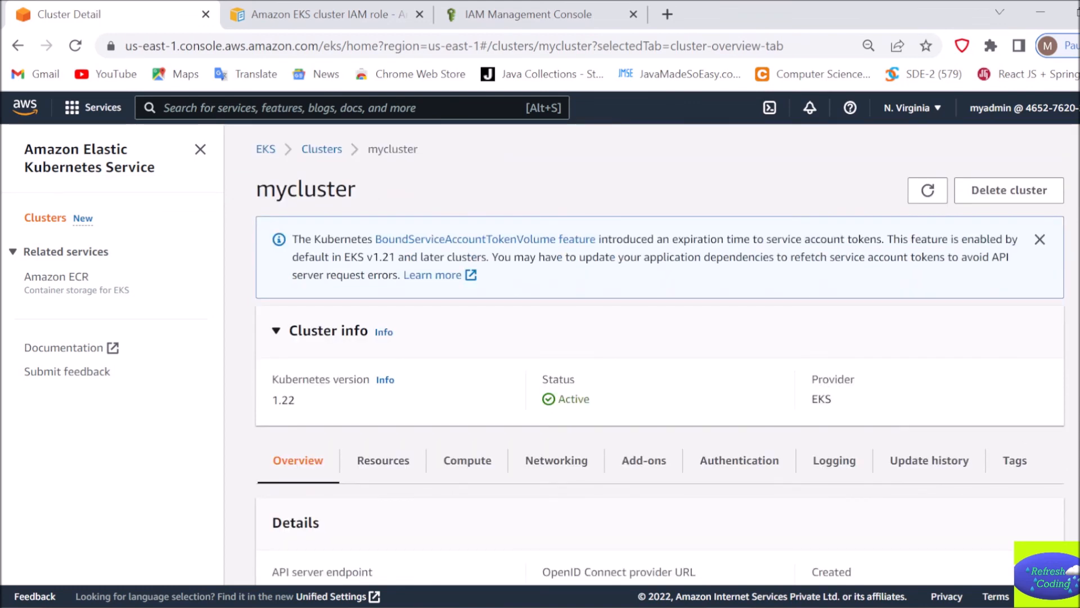
scroll(660, 355, down, 2)
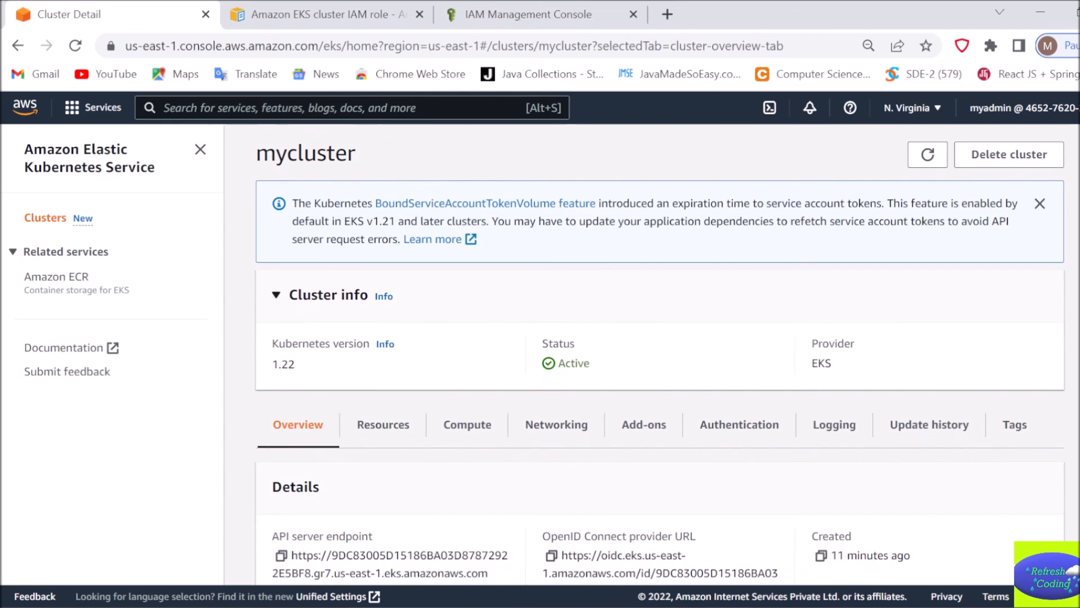
scroll(660, 355, down, 3)
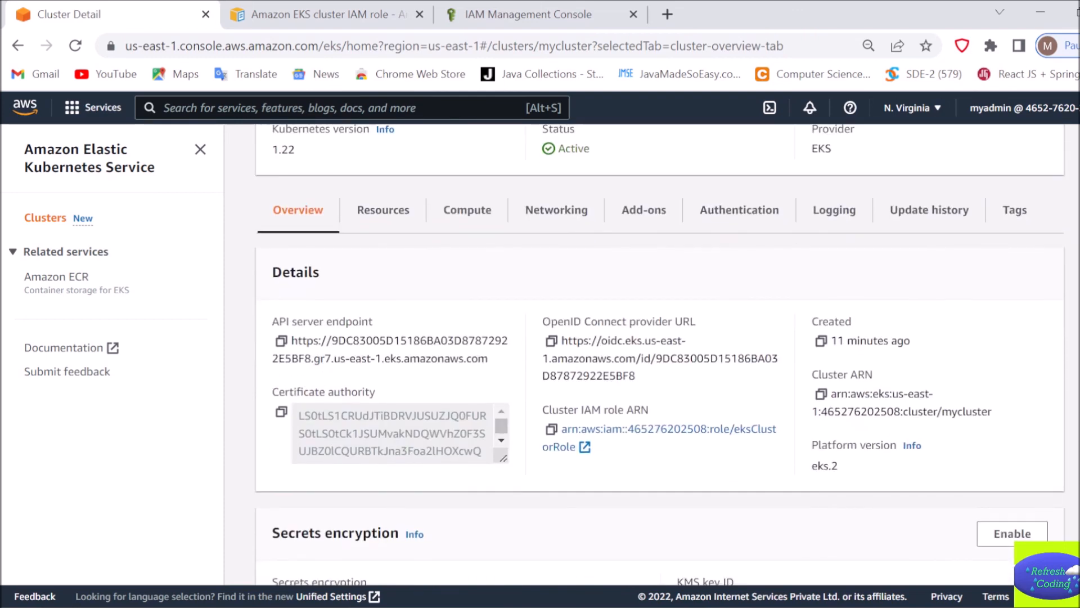
scroll(660, 354, down, 1)
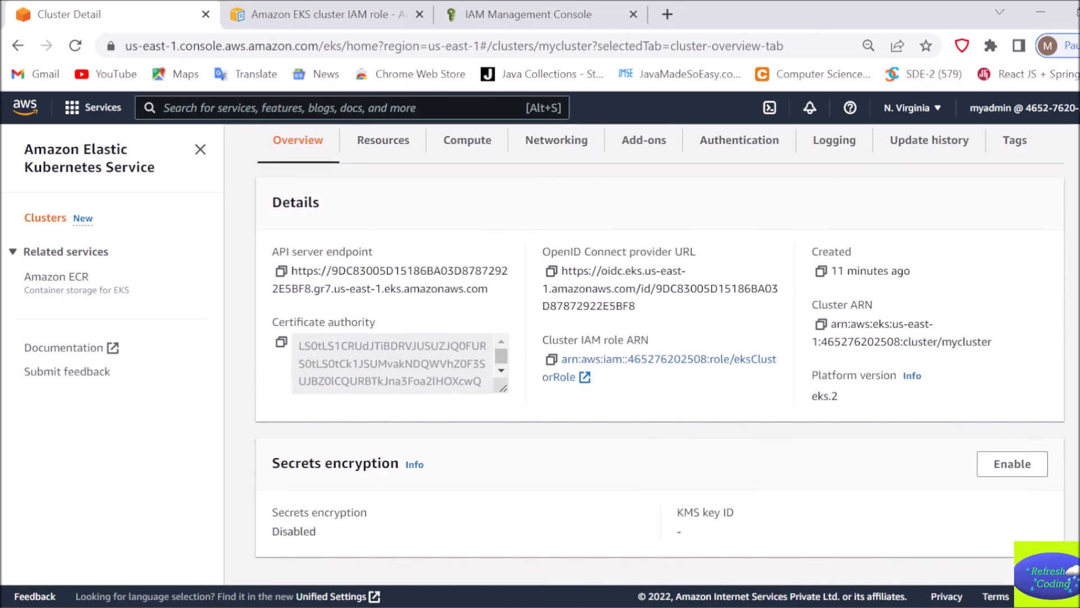